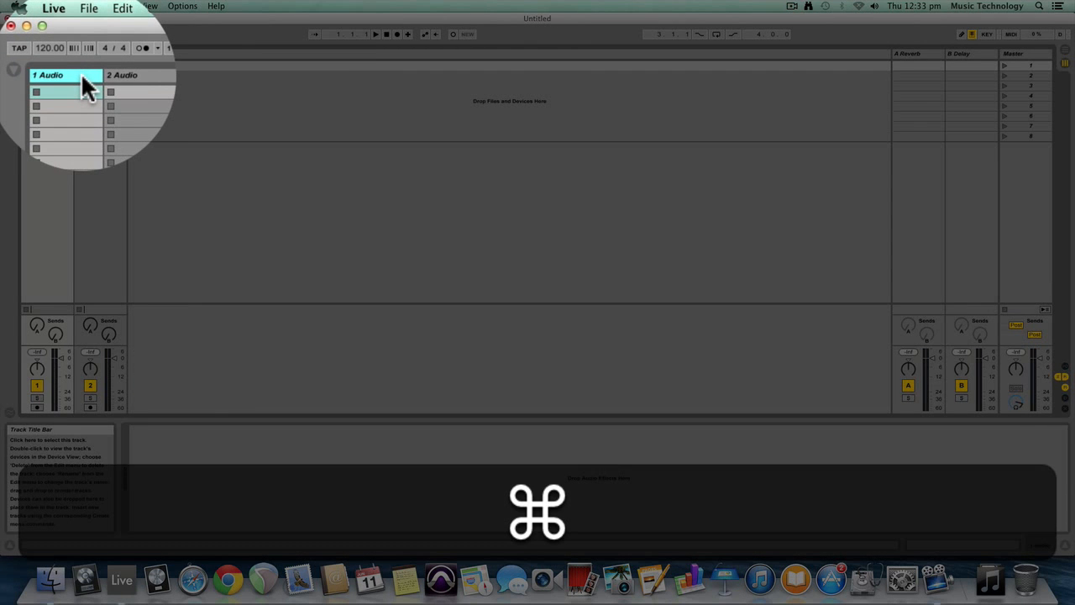
Add a third audio track and rename the first audio track "Songs"
key(super+t)
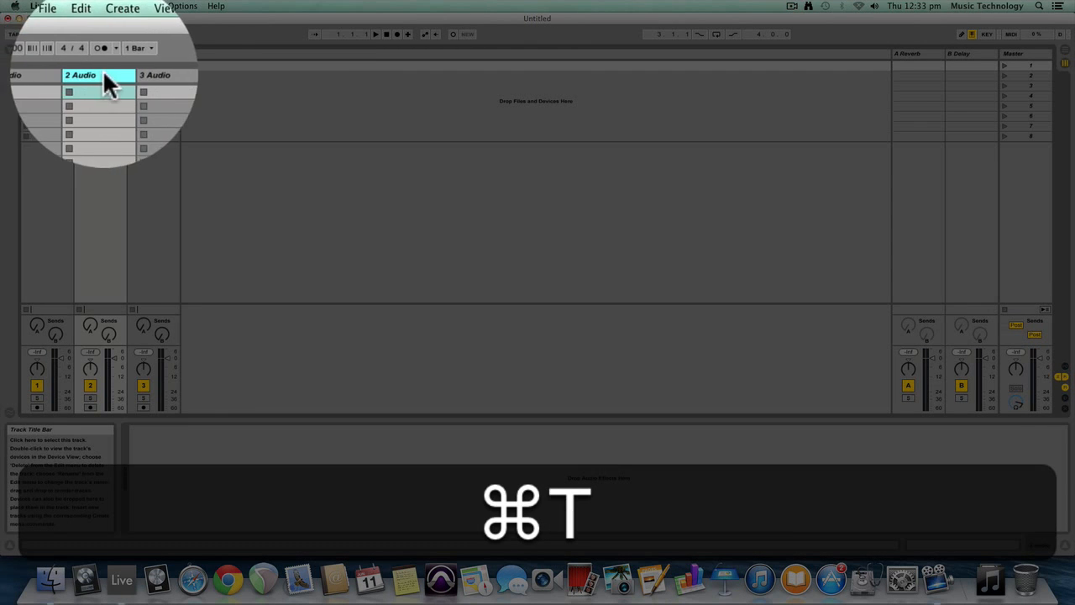
click(61, 71)
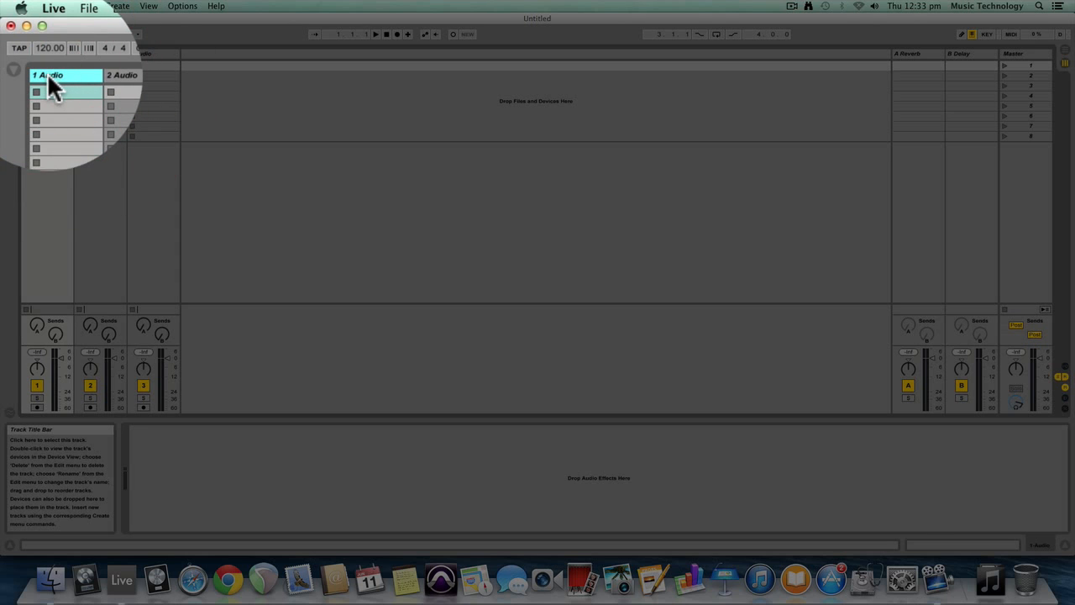
key(super+r)
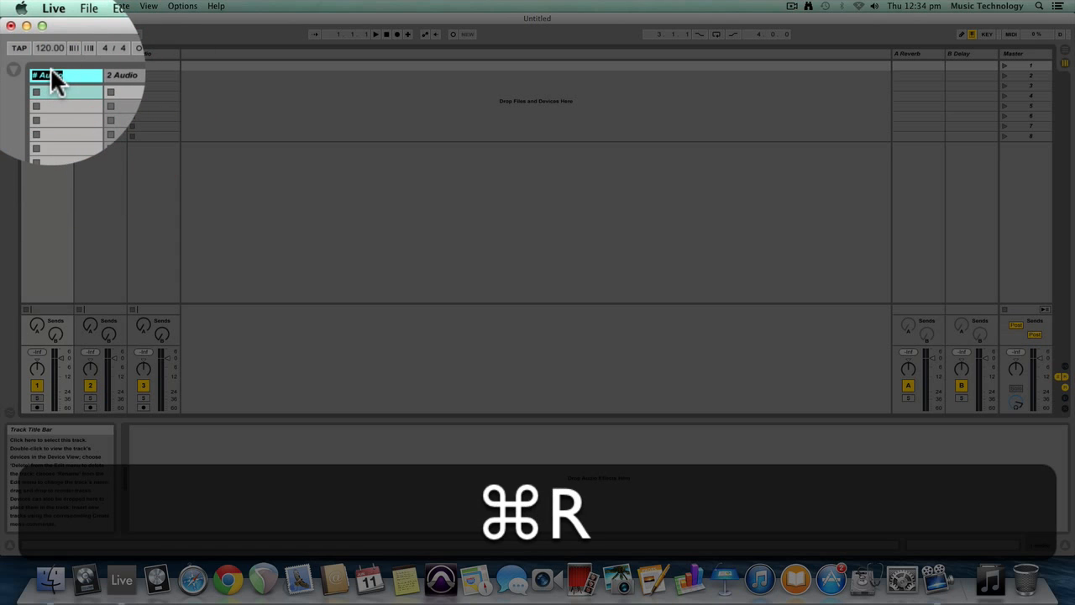
text(Song)
key(Return)
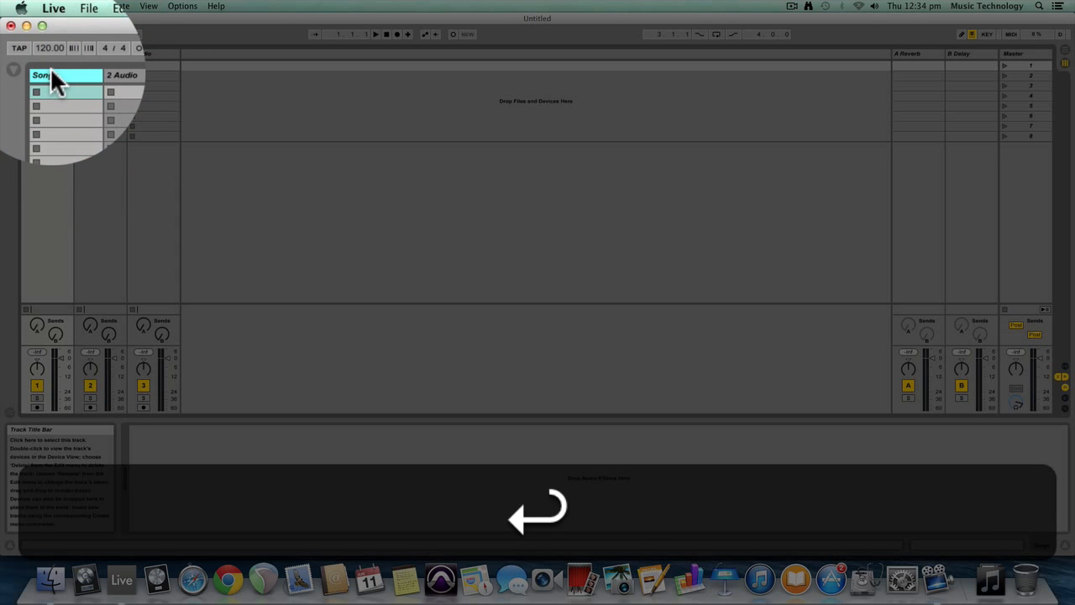
Rename the second audio track "Deck A" and the third audio track "Deck B"
click(97, 72)
key(super+r)
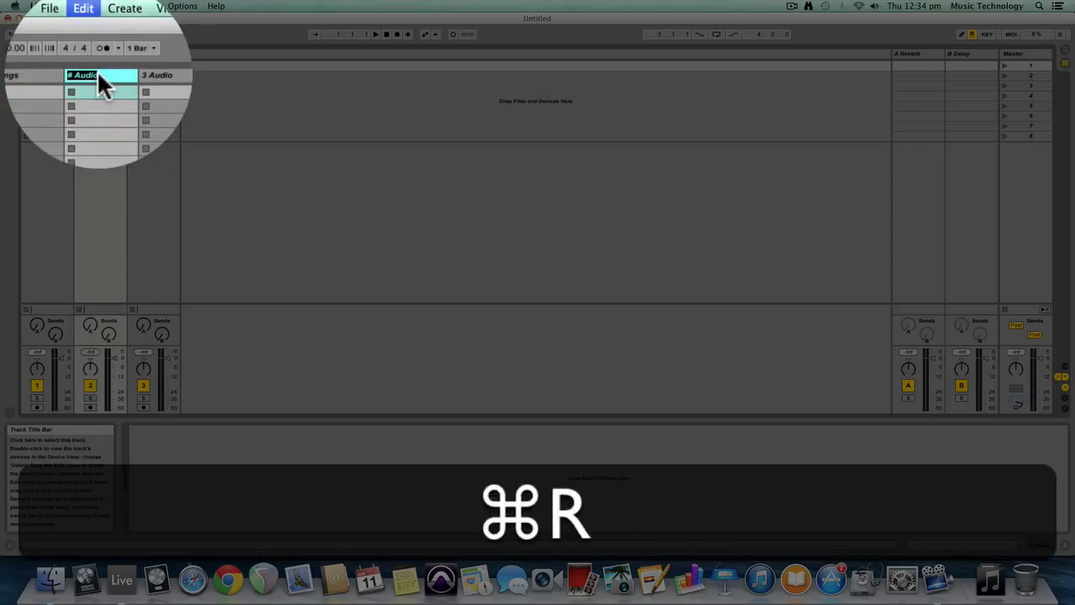
text(Deck A)
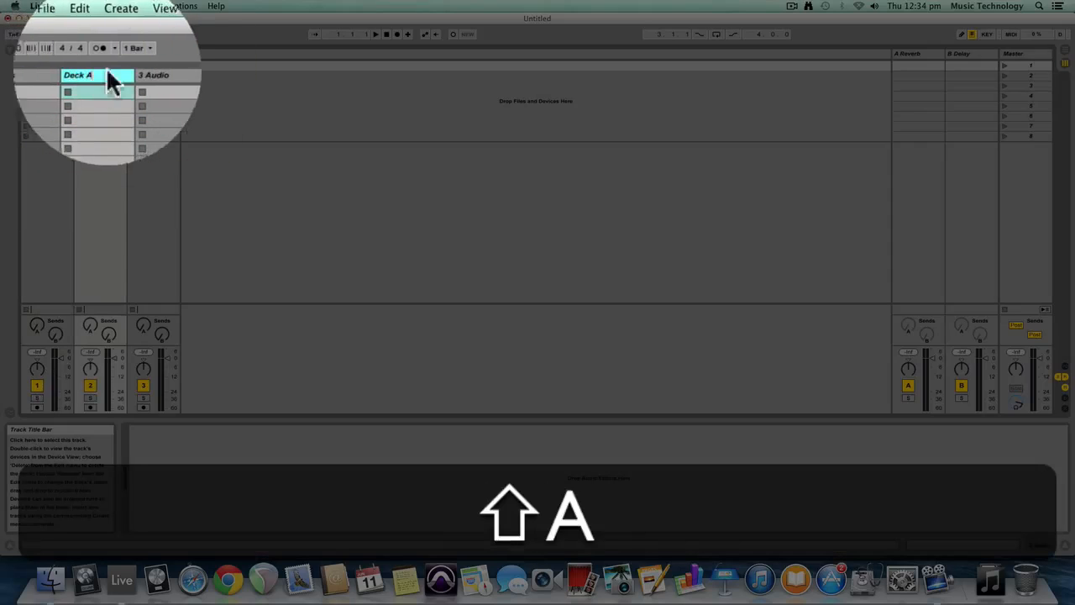
click(144, 74)
key(super+r)
text(D)
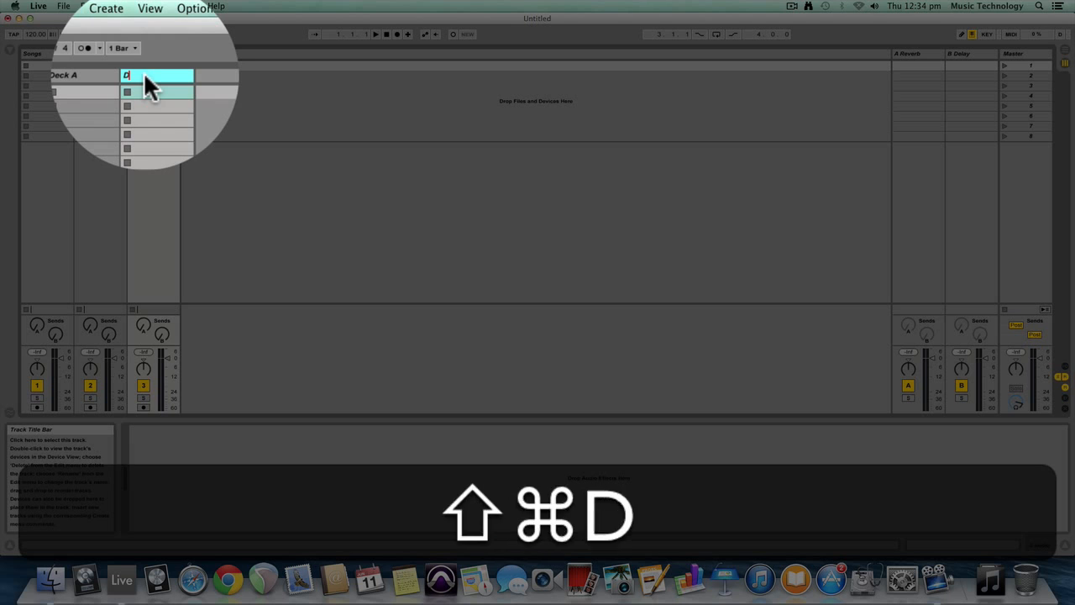
text(eck B)
key(Return)
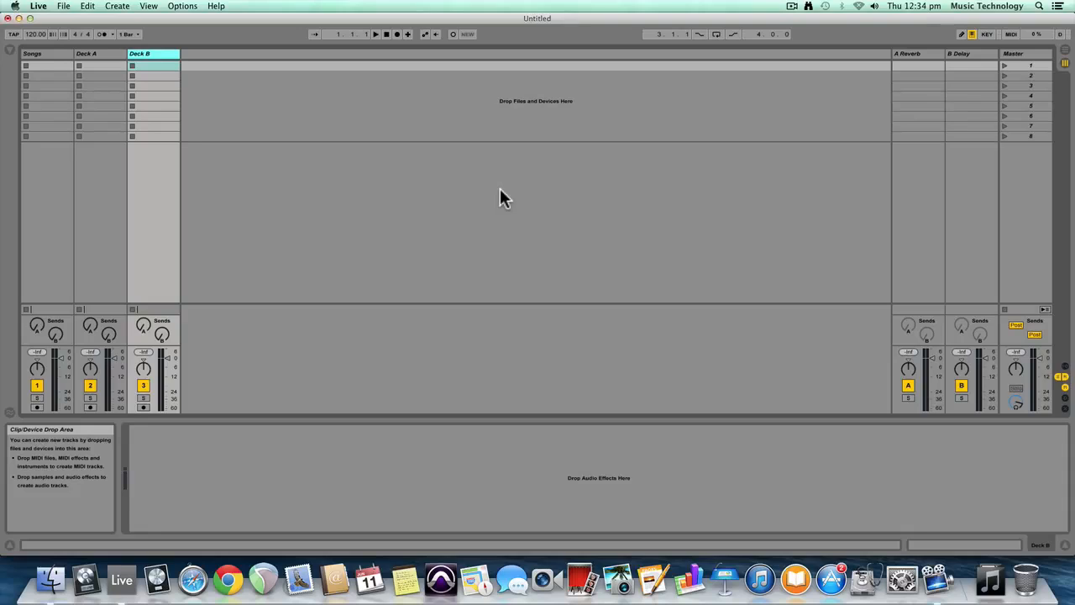
Switch to Finder, open a new window on the Downloads folder, and move it clear of the track slots
key(super+Tab)
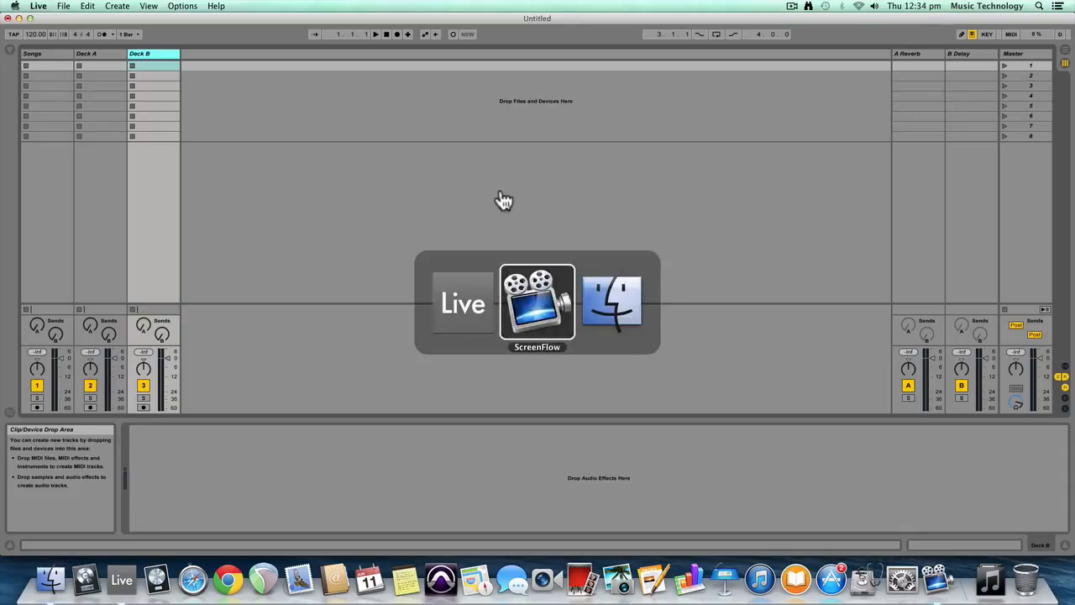
key(super+Tab)
key(super+n)
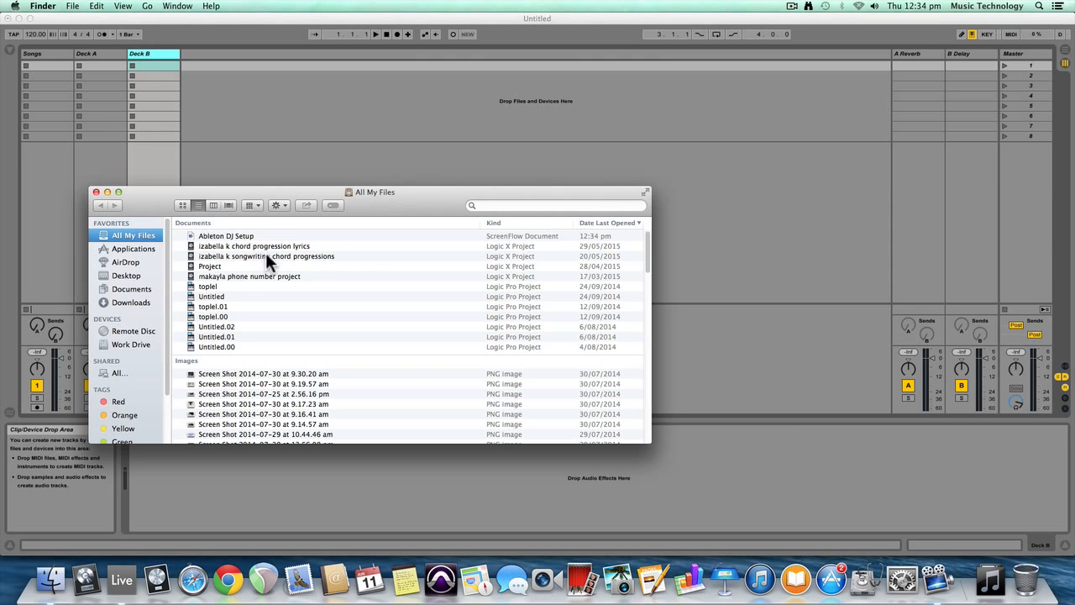
click(131, 303)
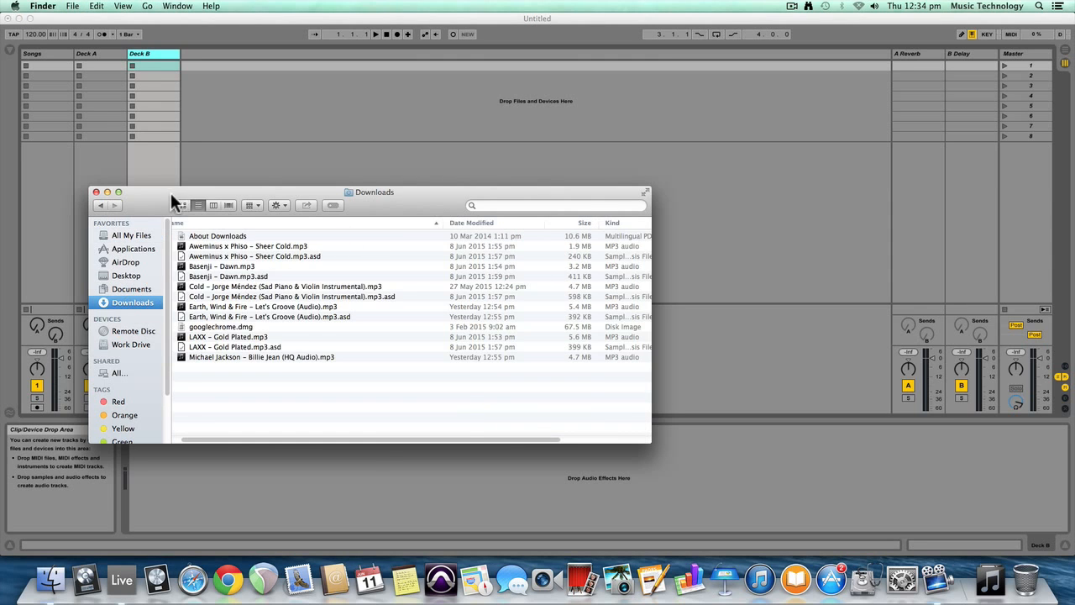
drag(171, 196, 468, 219)
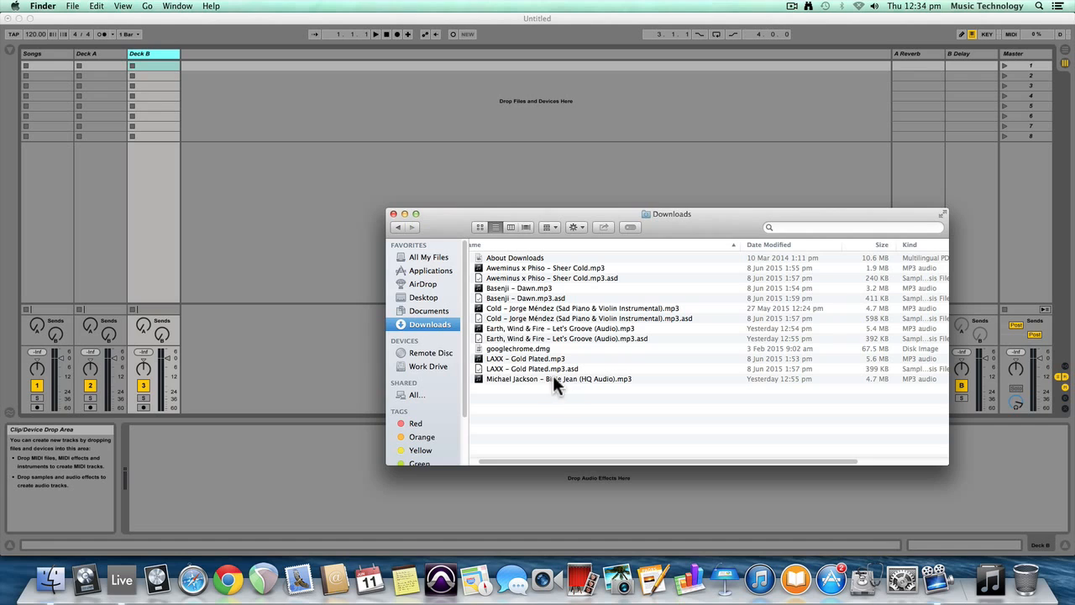
Load "Michael Jackson – Billie Jean (HQ Audio).mp3" and "Earth, Wind & Fire – Let's Groove (Audio).mp3" into the first two slots of Songs
drag(552, 378, 191, 63)
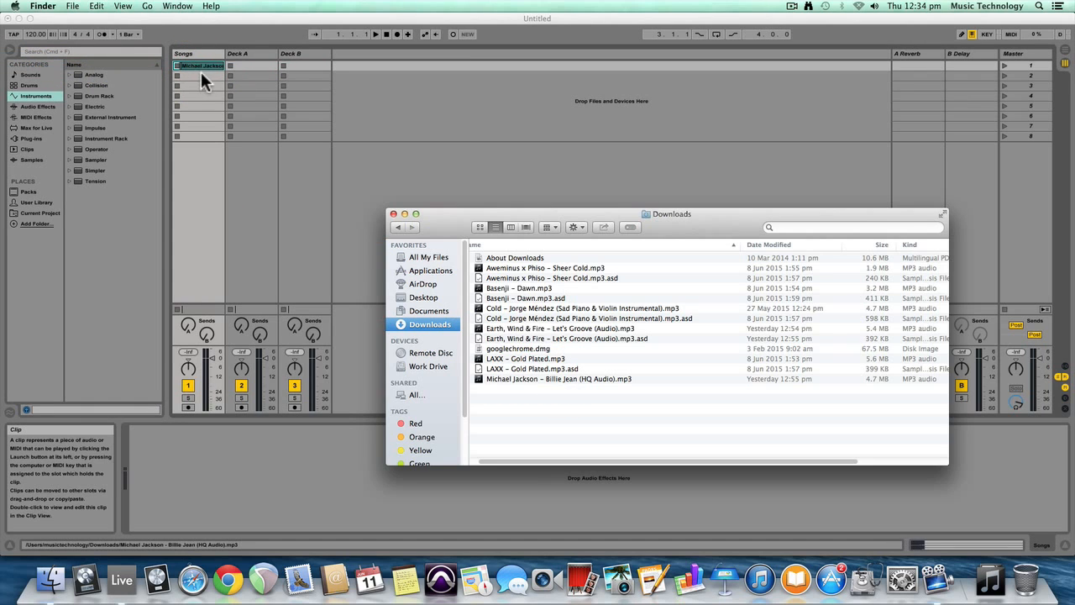
click(11, 53)
click(11, 52)
key(super+Tab)
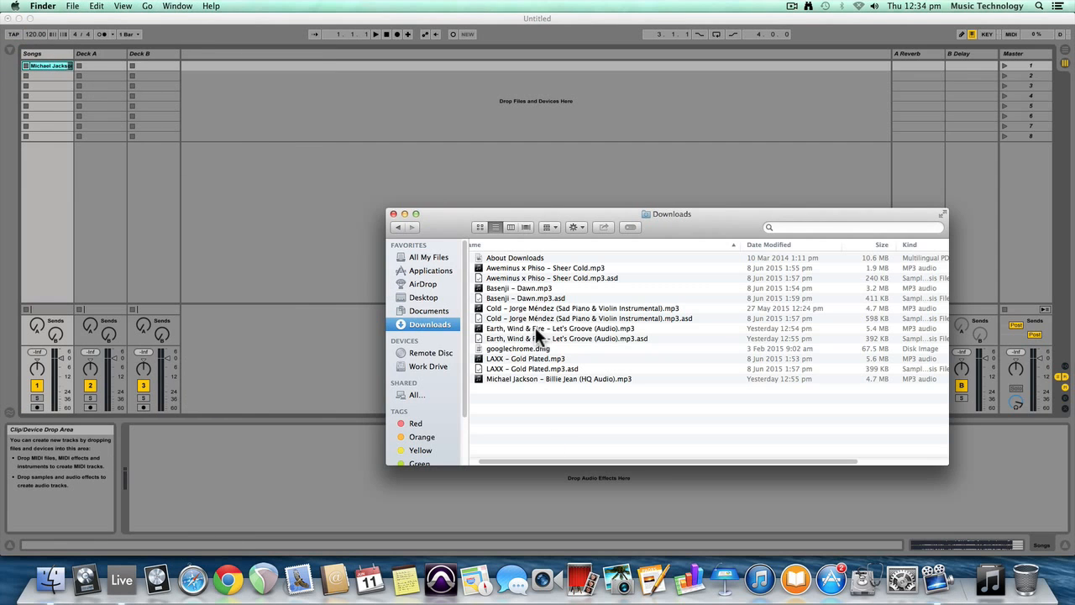
drag(535, 327, 51, 74)
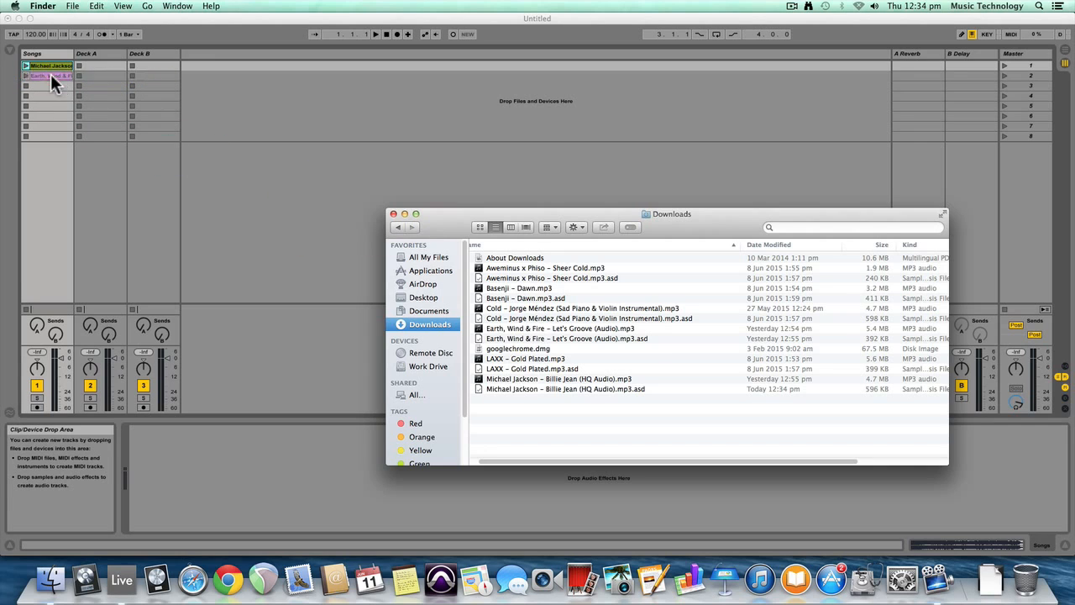
click(303, 246)
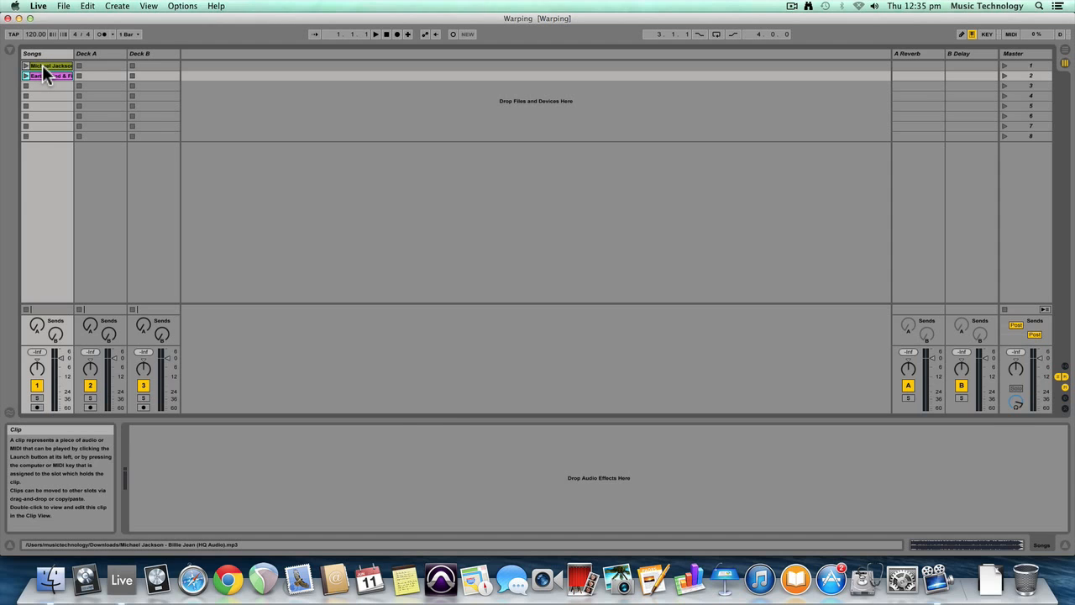
Open the Billie Jean clip's waveform and play the clip to hear its opening beats
double_click(46, 67)
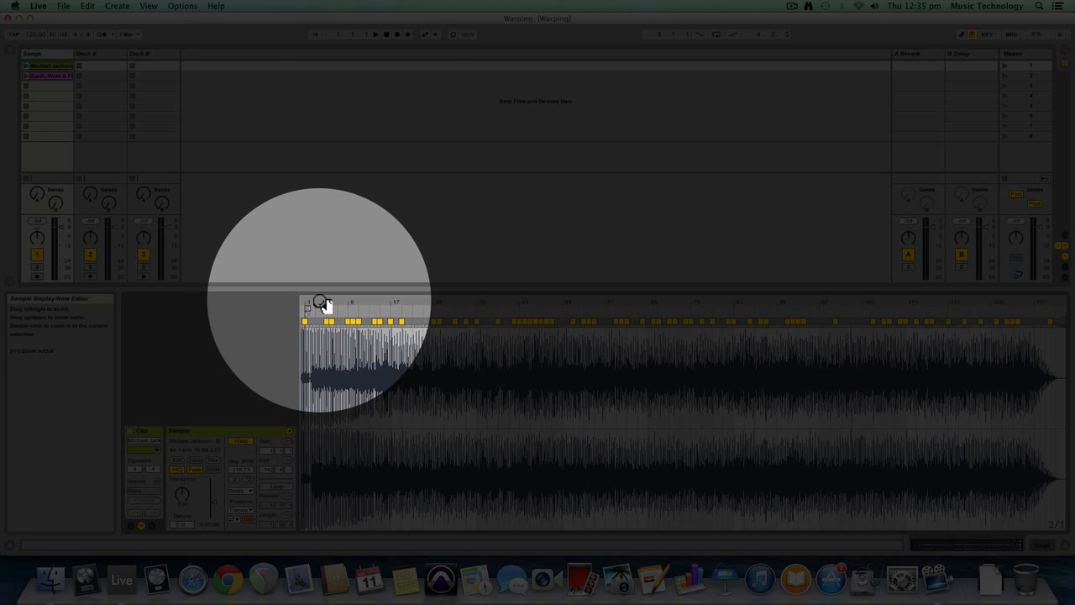
drag(319, 299, 319, 372)
scroll(521, 346, left, 3)
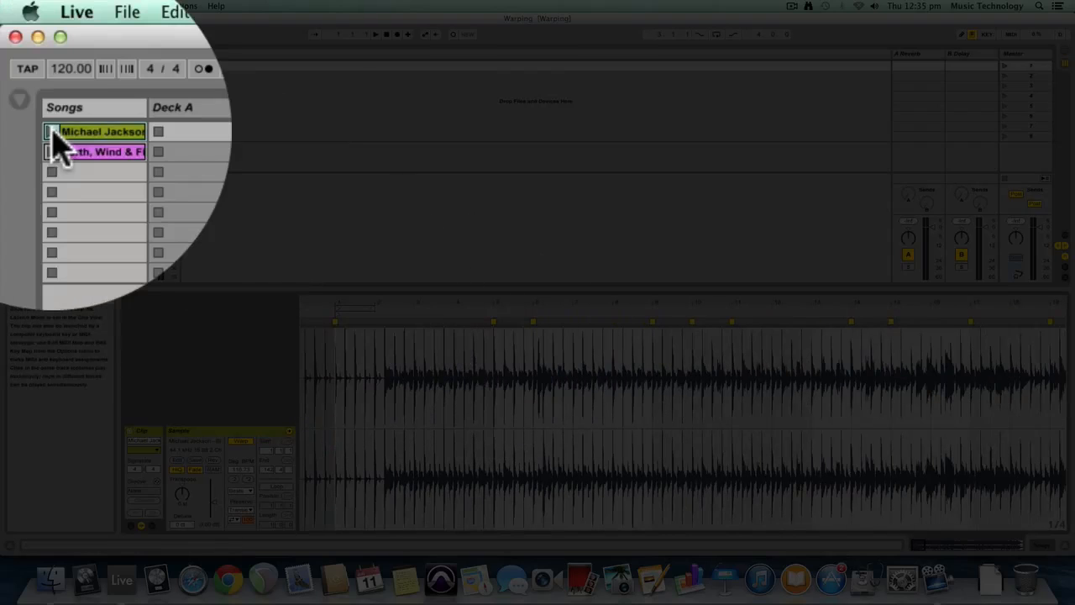
click(52, 132)
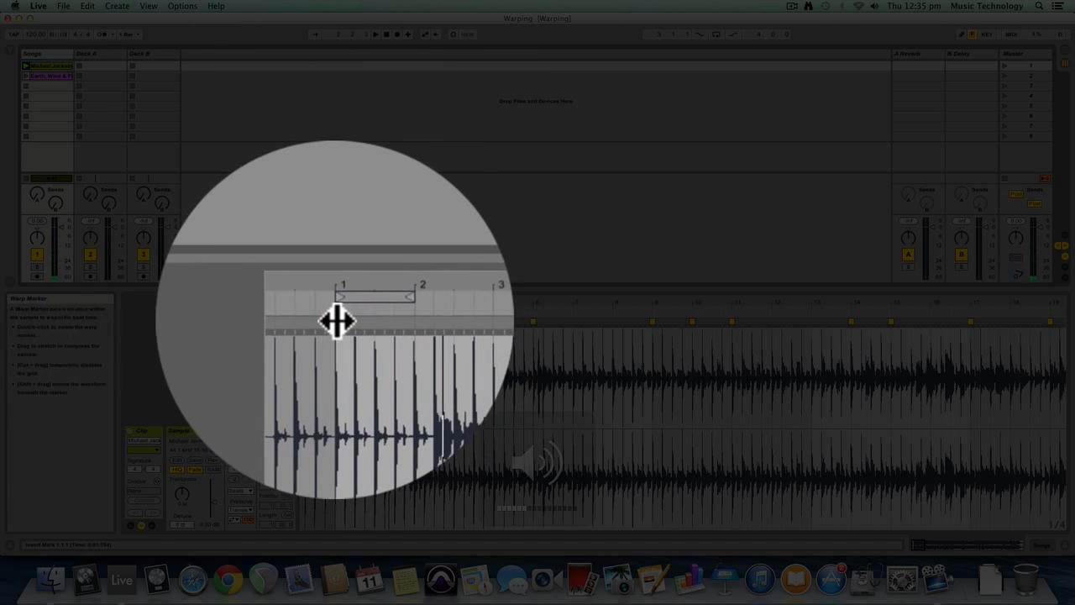
Place a warp marker on the Billie Jean clip's first drum hit and set 1.1.1 there
drag(335, 321, 301, 324)
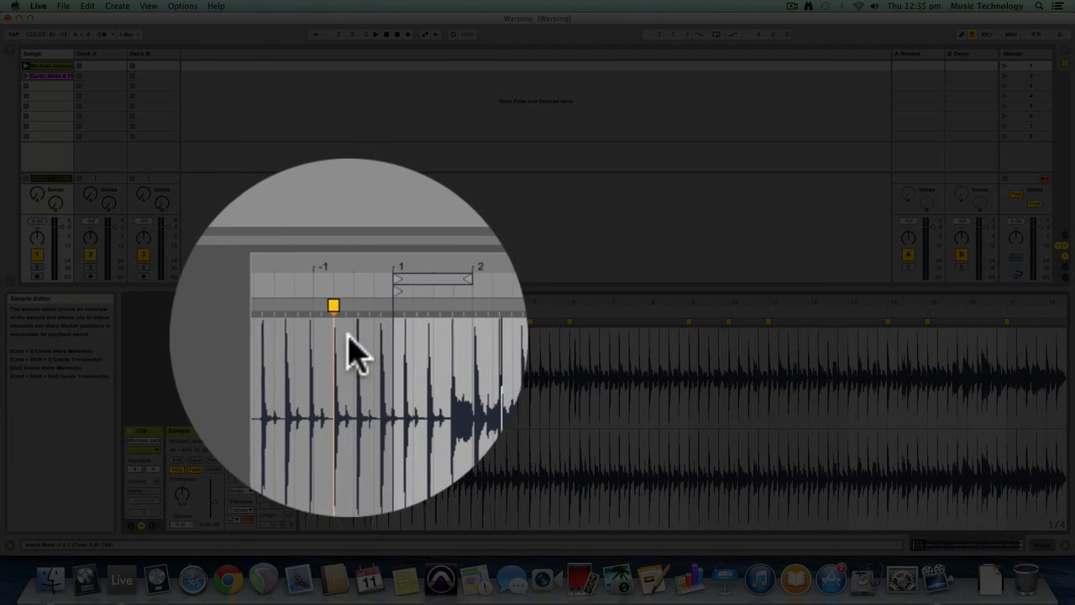
double_click(341, 321)
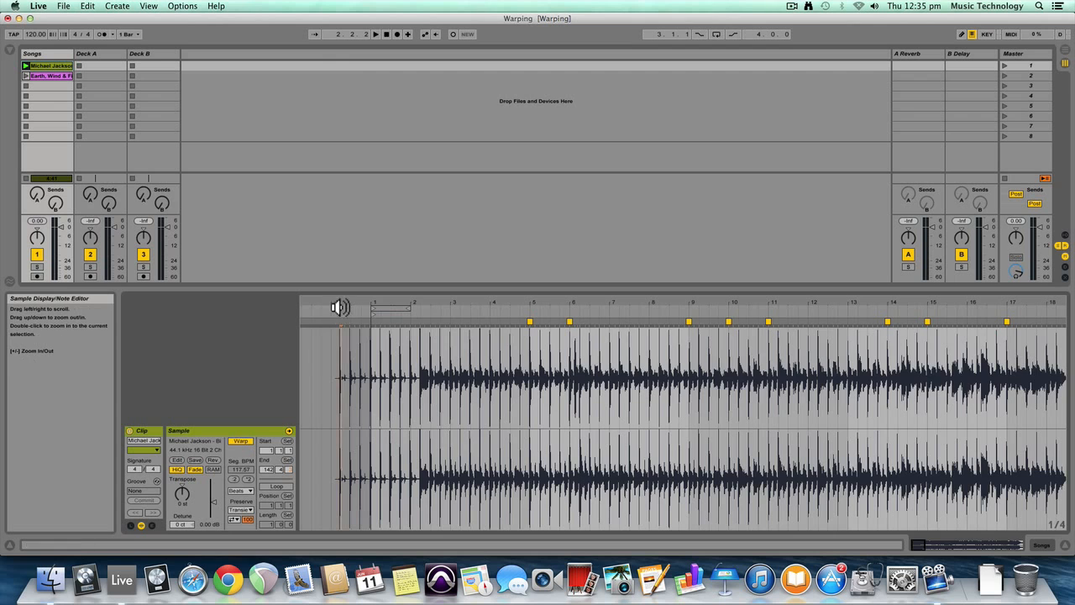
drag(341, 303, 341, 390)
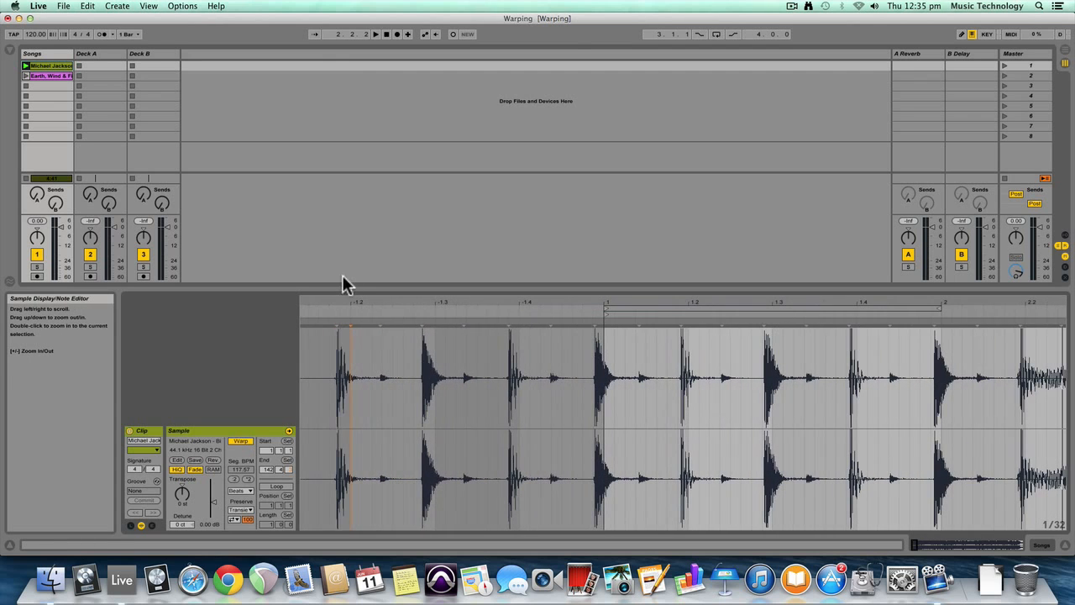
double_click(337, 320)
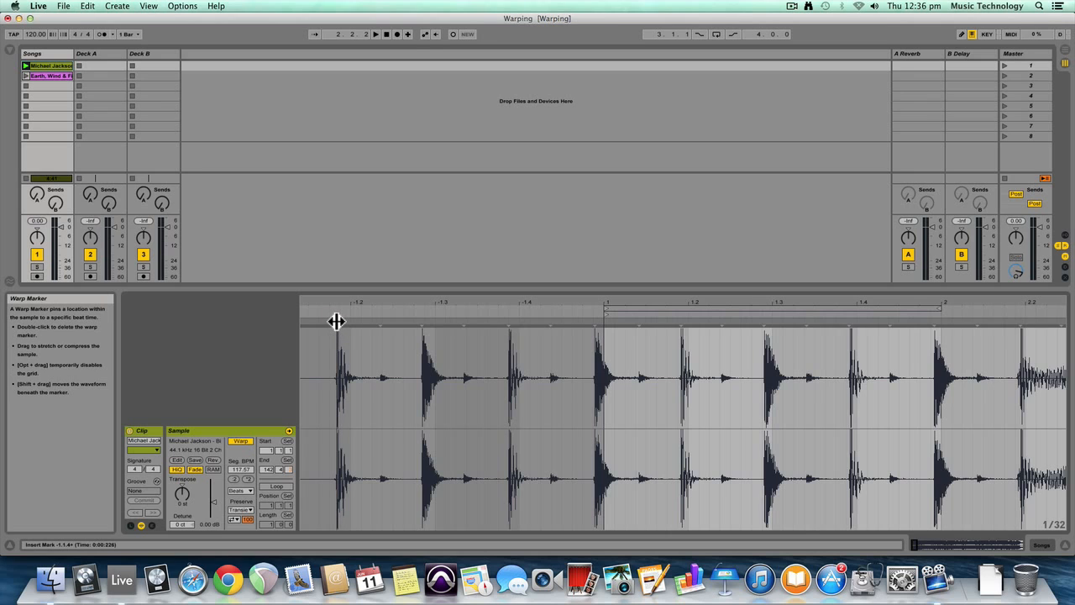
right_click(336, 321)
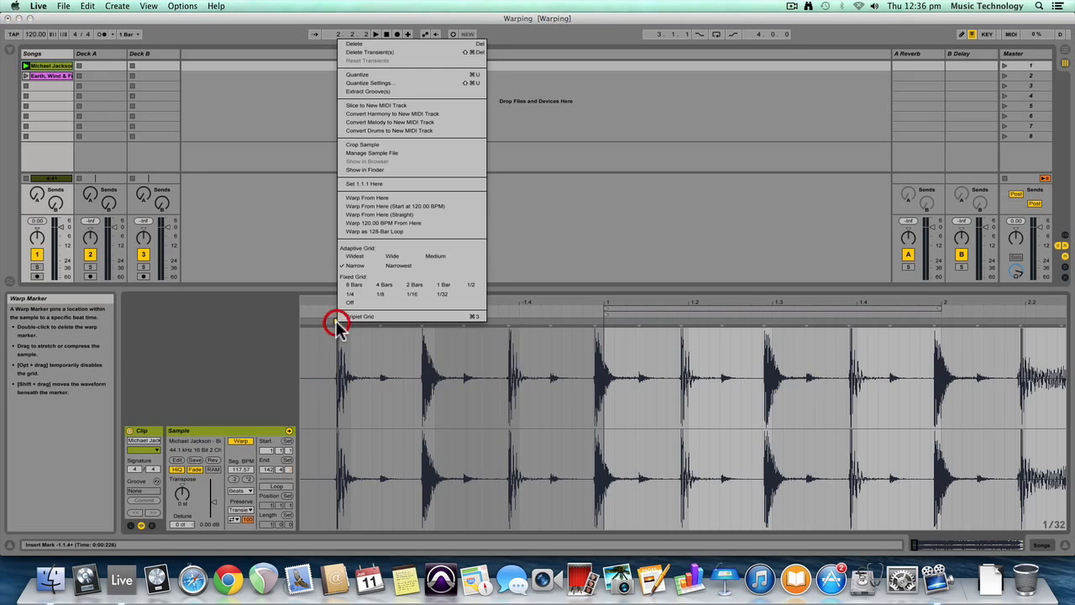
click(388, 184)
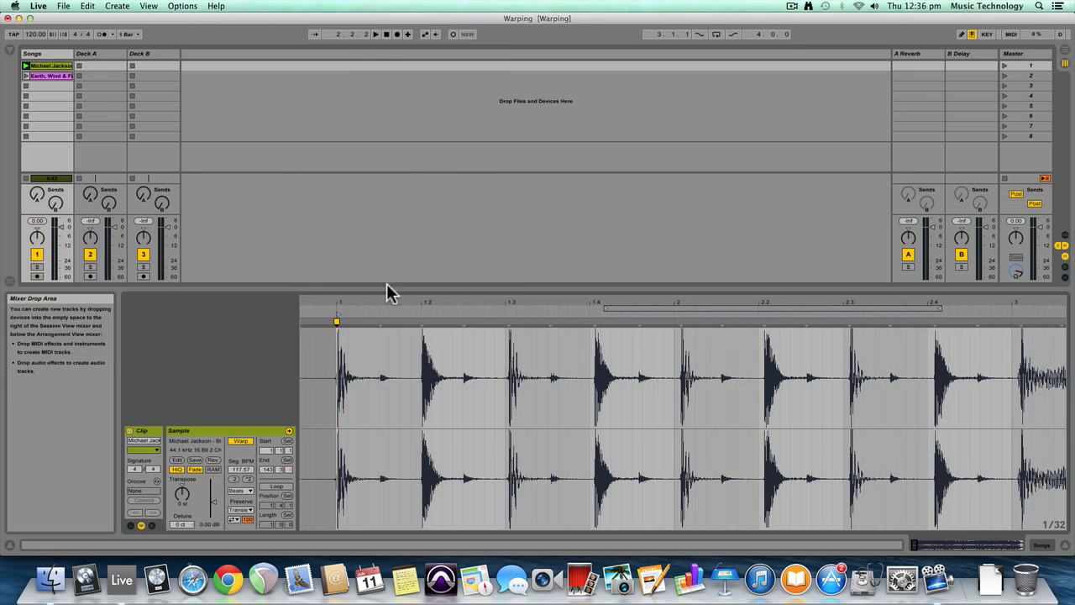
Warp the Billie Jean clip from the 1.1.1 marker using the option that starts at 120.00 BPM
right_click(337, 323)
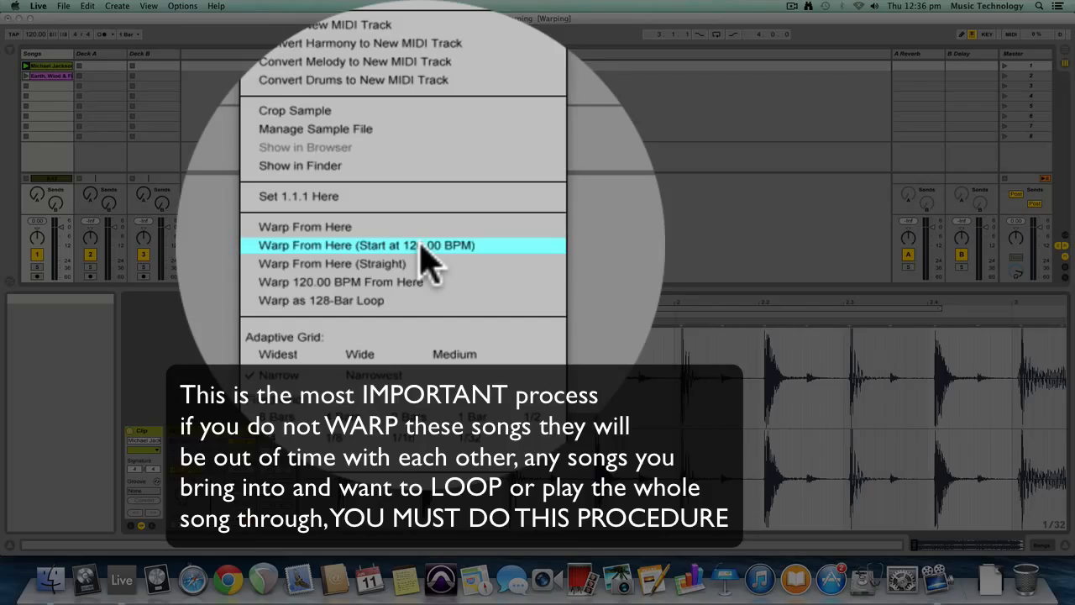
click(422, 249)
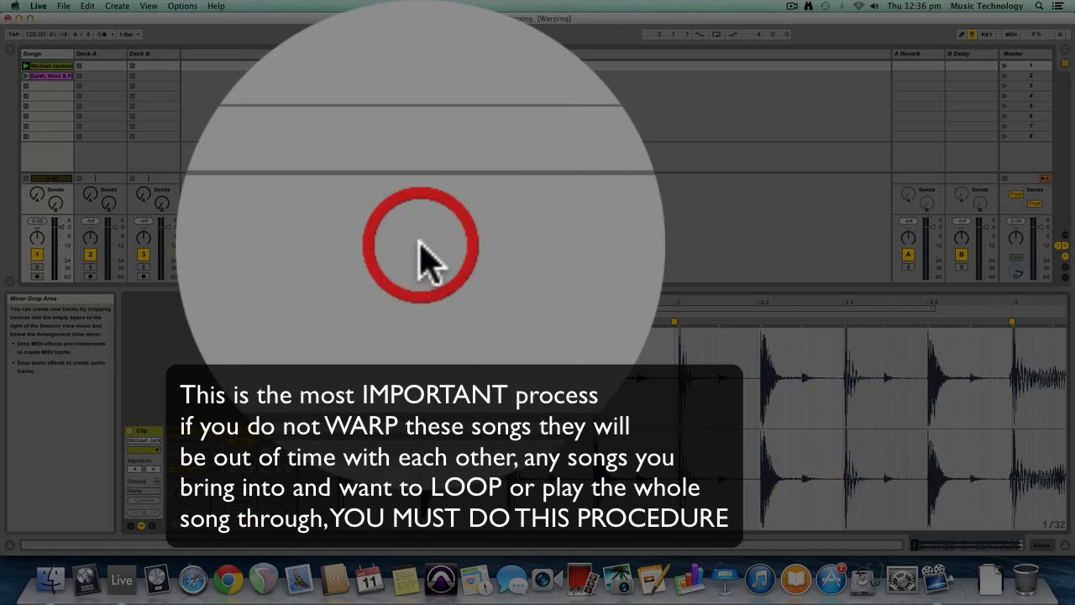
key(space)
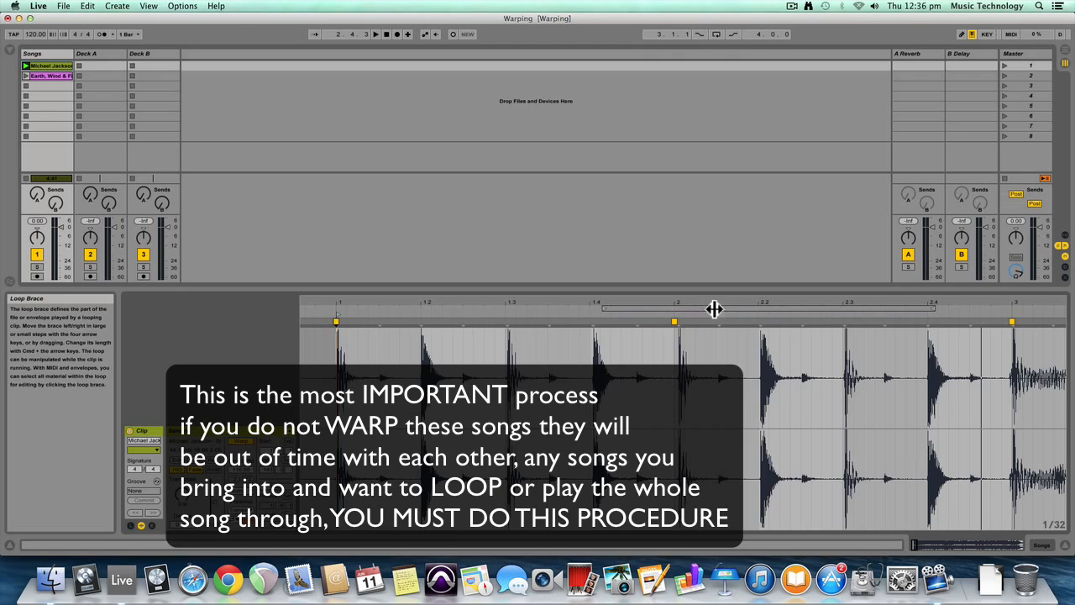
Set the Billie Jean clip to loop its first two bars, from 1 to 3, and play the loop briefly
drag(679, 307, 415, 312)
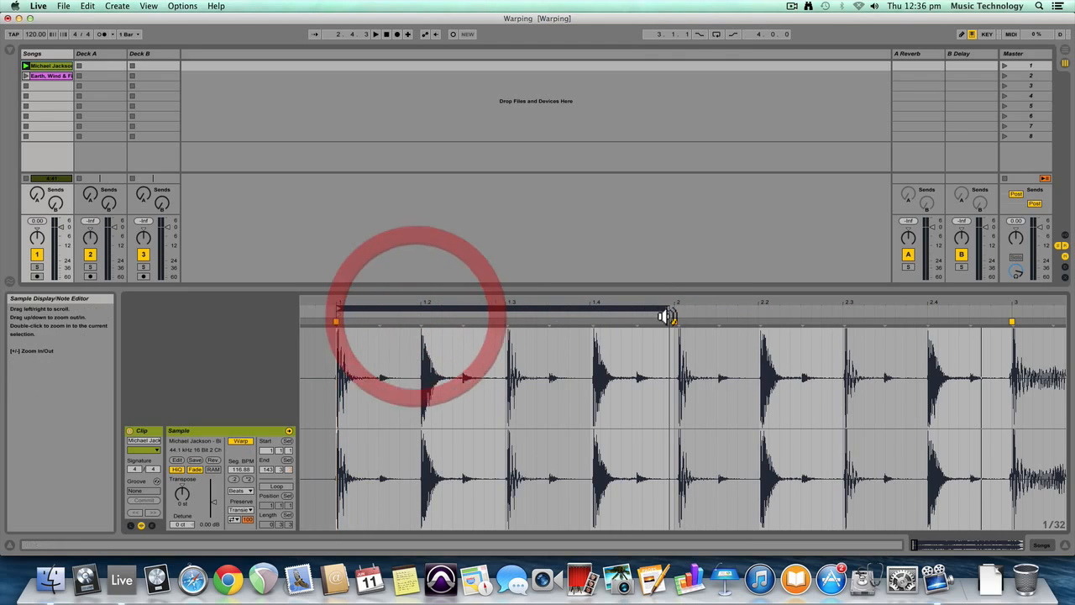
drag(670, 314, 1012, 312)
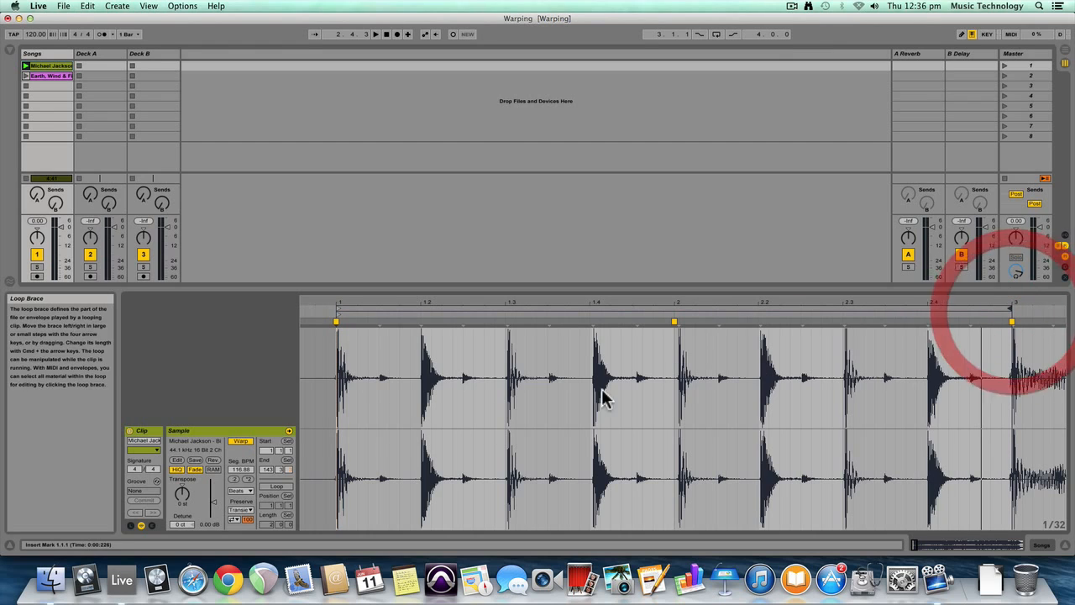
click(277, 487)
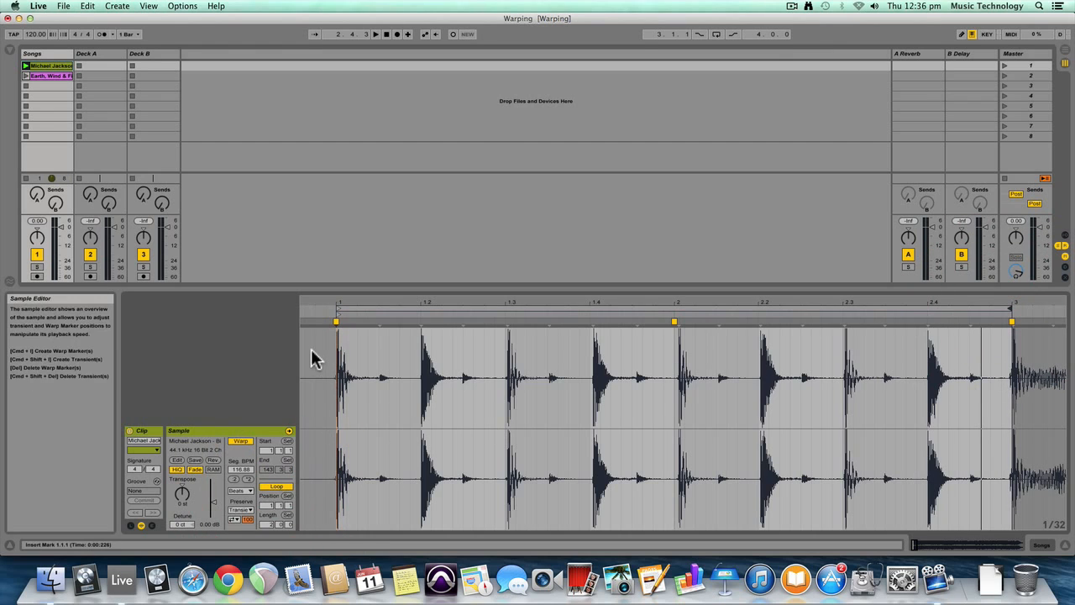
click(26, 67)
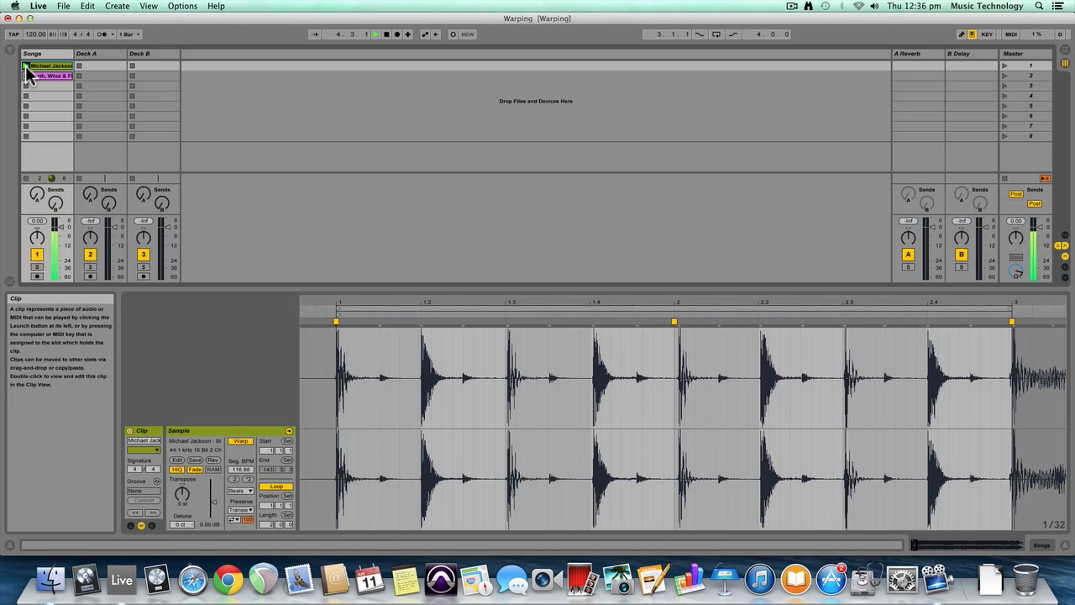
key(space)
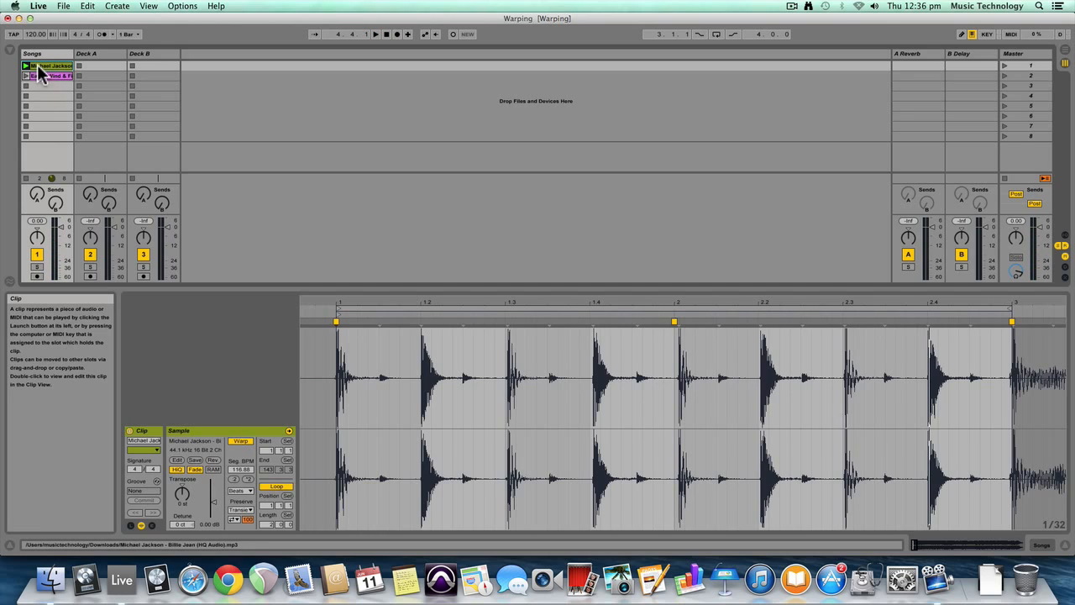
Copy the looped Billie Jean clip into slot 8 of the Songs track and launch the copy
drag(42, 72, 48, 136)
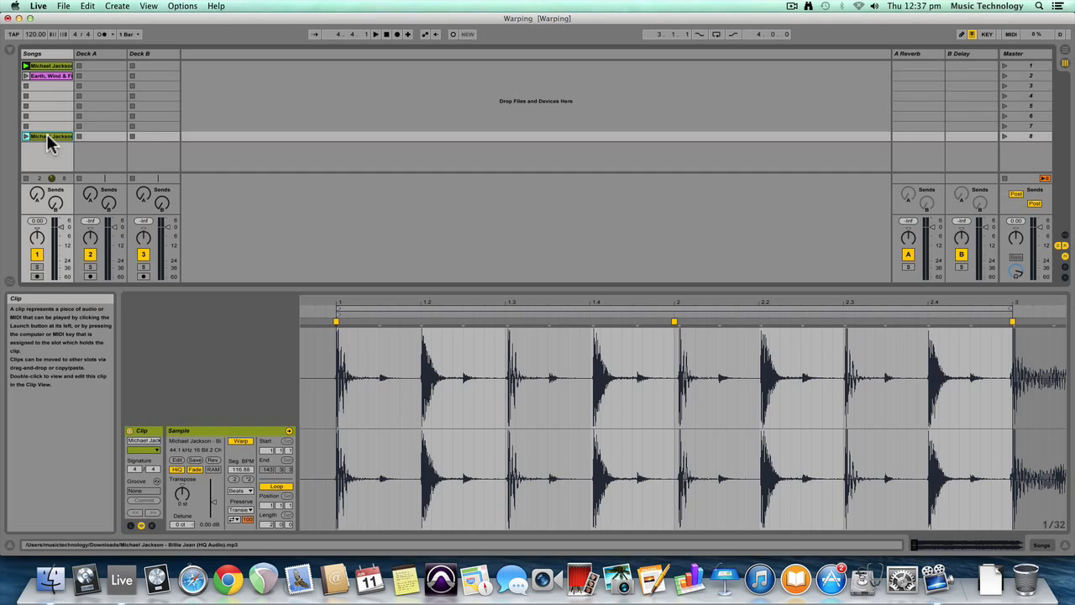
click(47, 137)
click(26, 137)
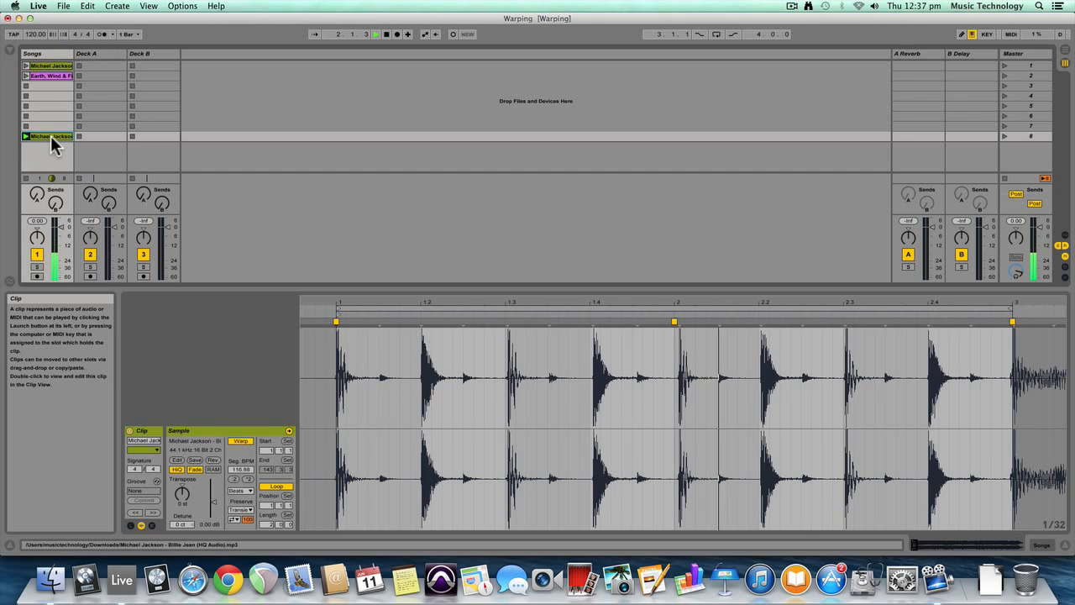
Turn off looping for the Billie Jean copy in slot 8 and audition the song from several points around bar 9
key(space)
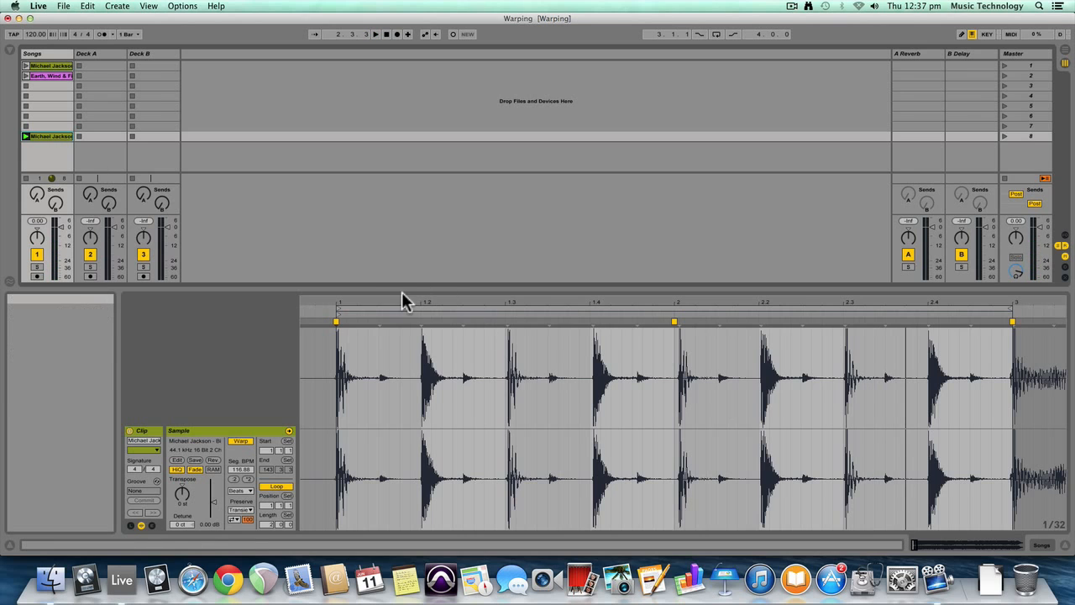
drag(396, 300, 396, 235)
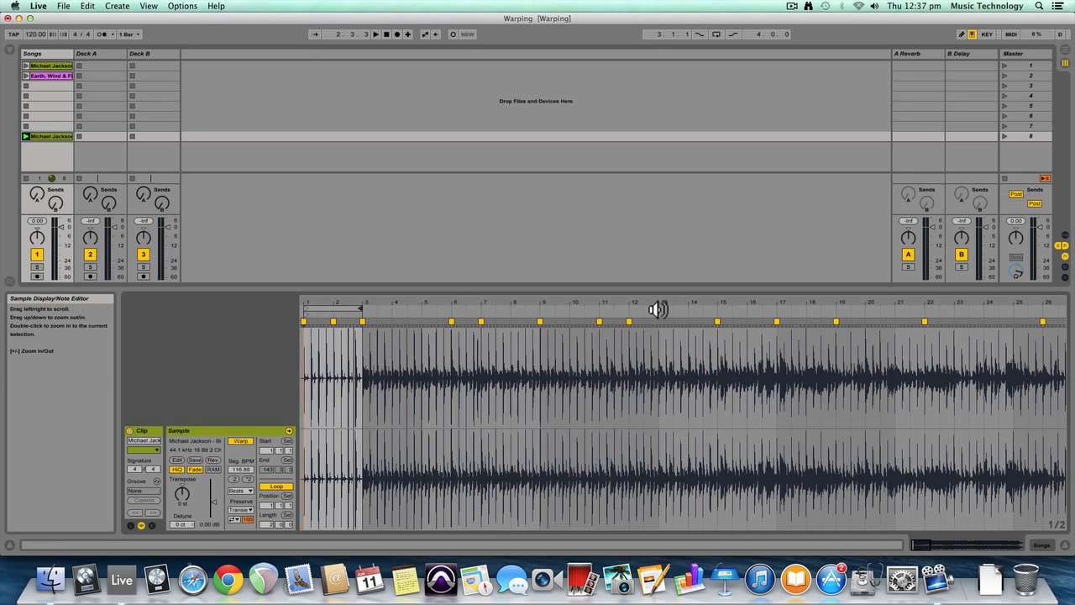
click(276, 485)
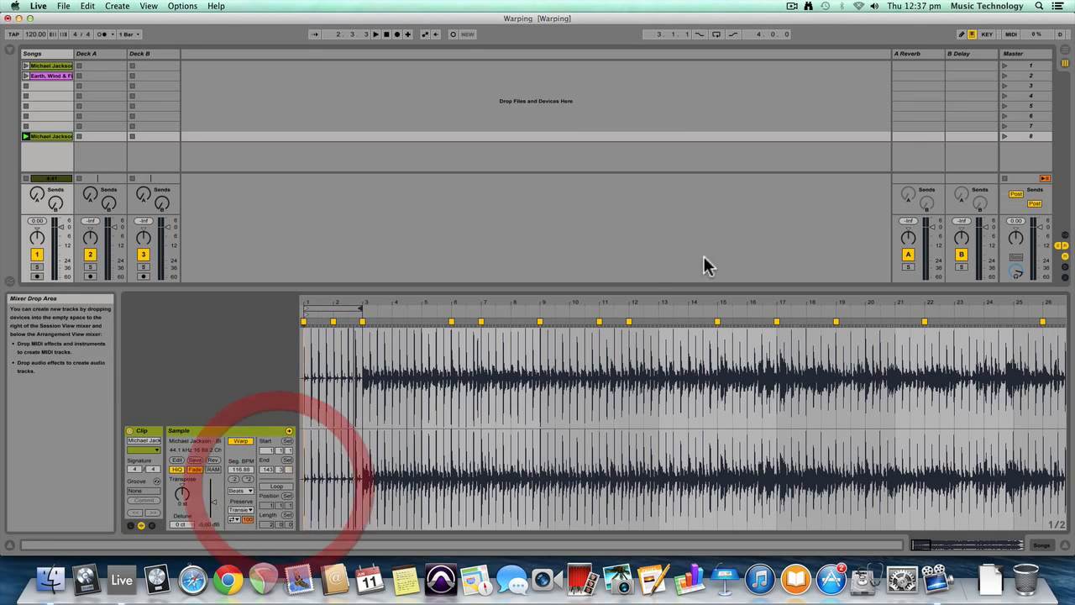
click(614, 310)
click(583, 314)
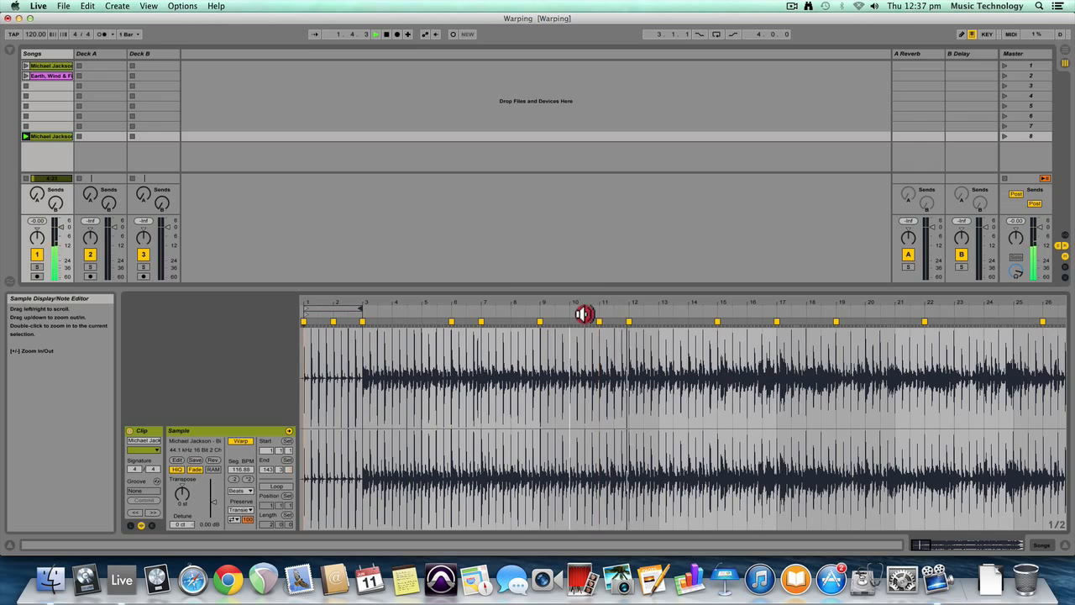
click(545, 311)
click(544, 313)
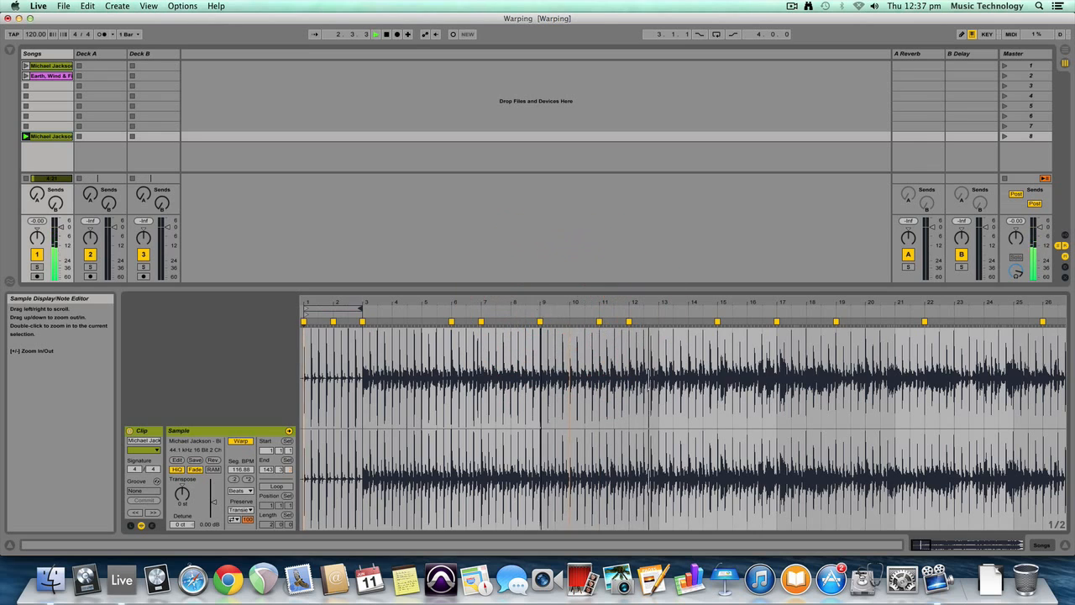
click(541, 314)
click(539, 314)
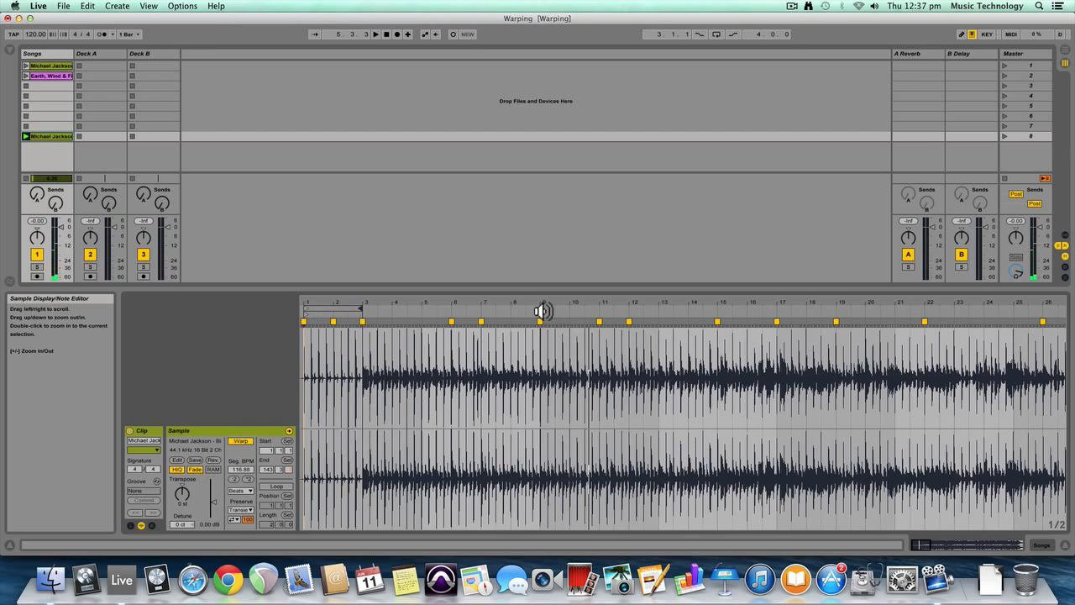
click(543, 313)
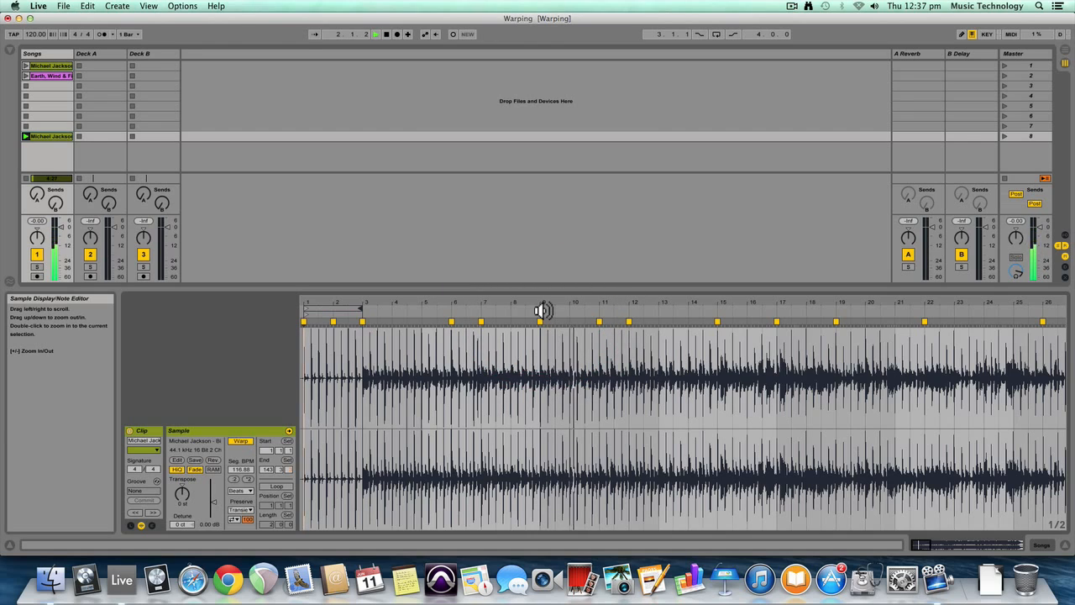
click(544, 311)
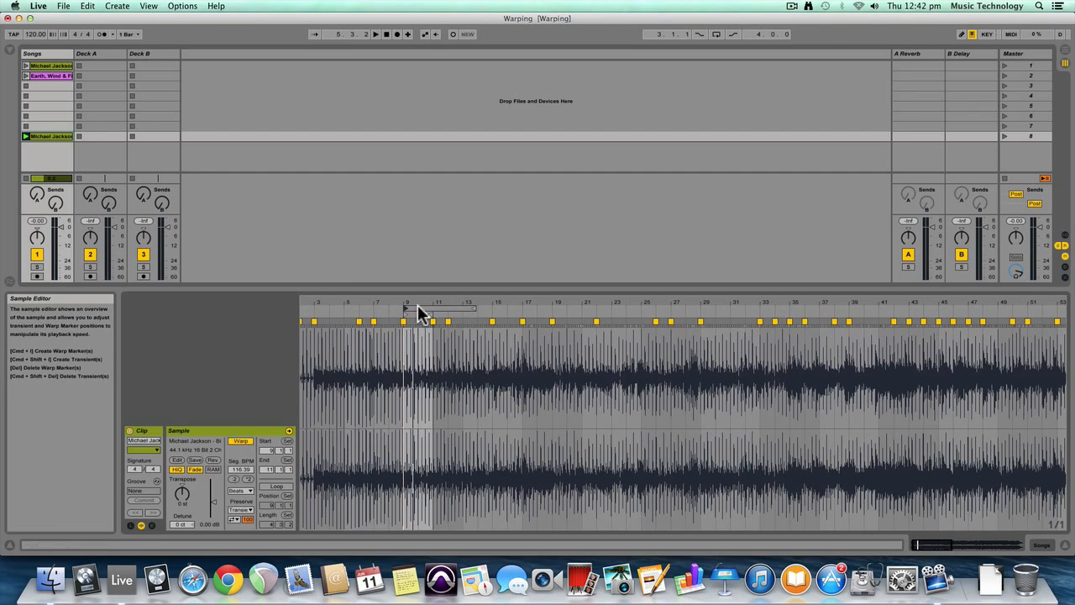
Loop the slot 8 Billie Jean clip from bar 9 to bar 11, and play it after the slot 1 loop
click(409, 302)
drag(414, 304, 377, 307)
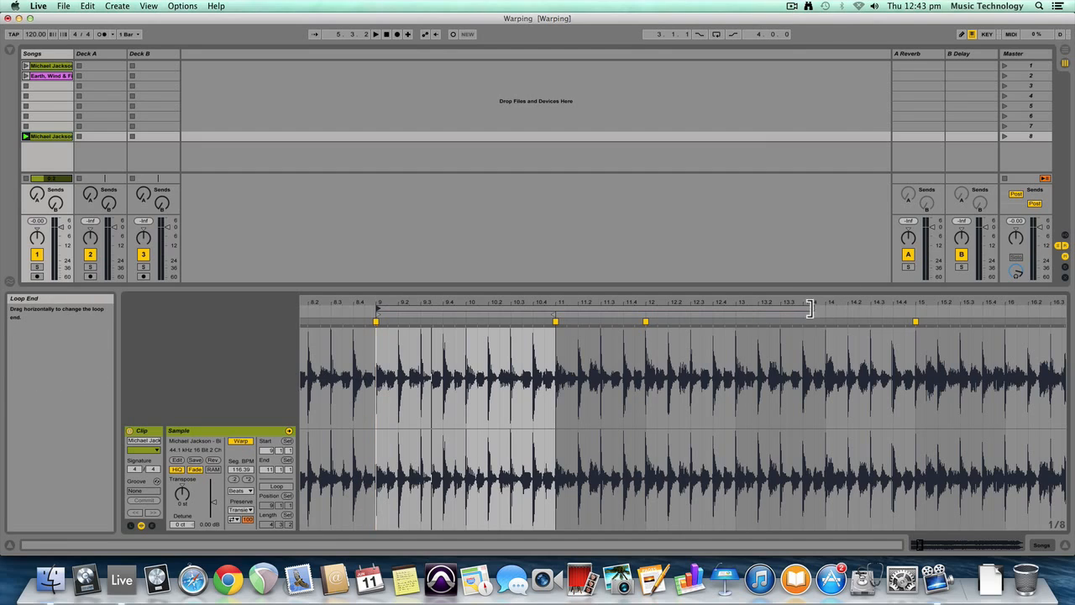
drag(811, 309, 683, 309)
mouse_move(600, 309)
mouse_down()
mouse_move(590, 309)
mouse_move(612, 309)
mouse_move(554, 309)
mouse_up()
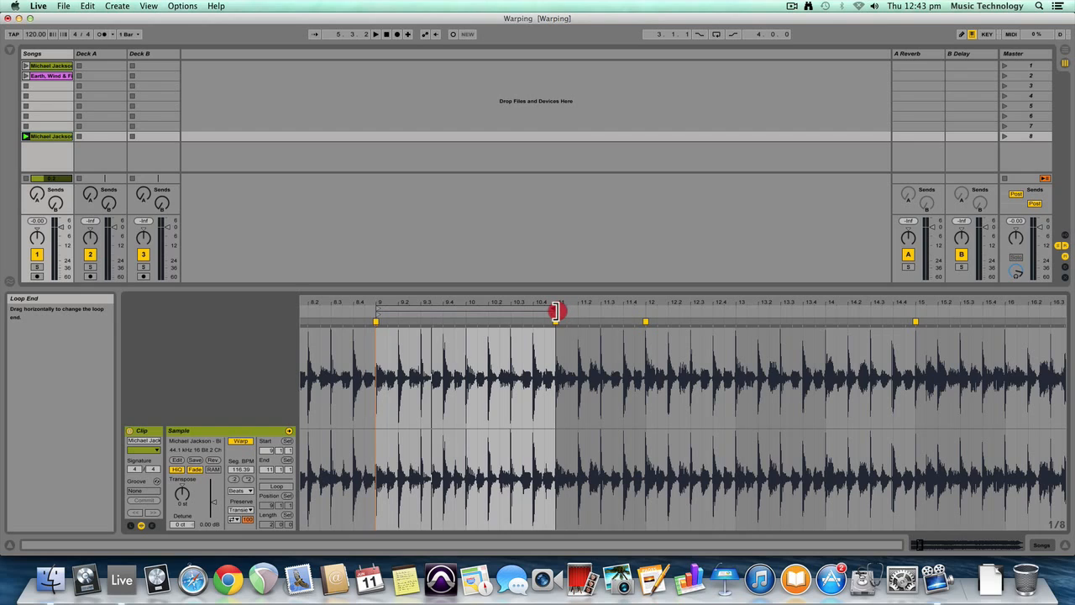
drag(554, 309, 666, 309)
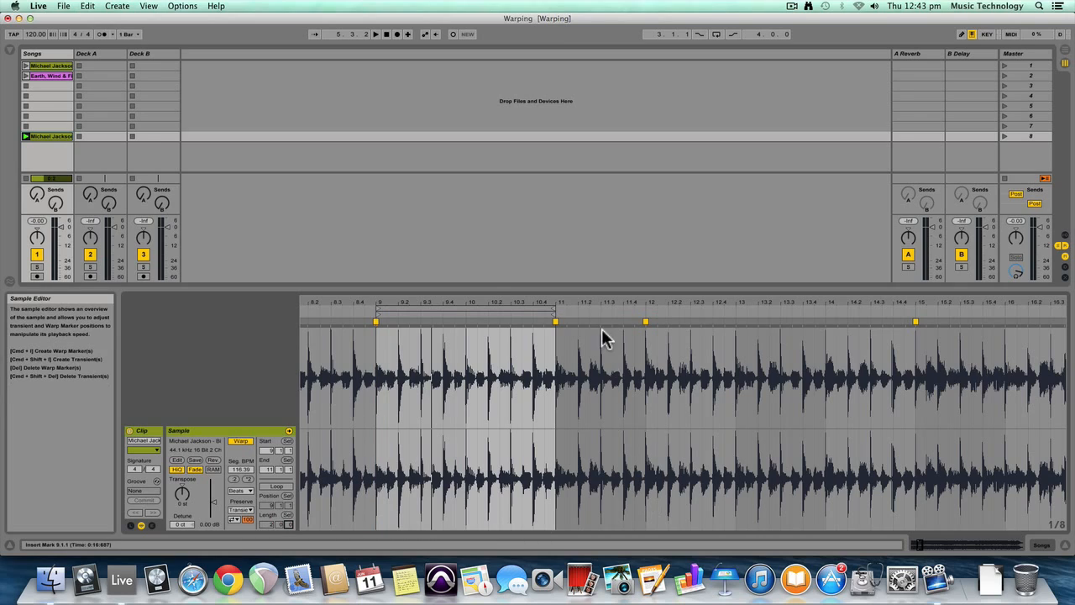
click(275, 486)
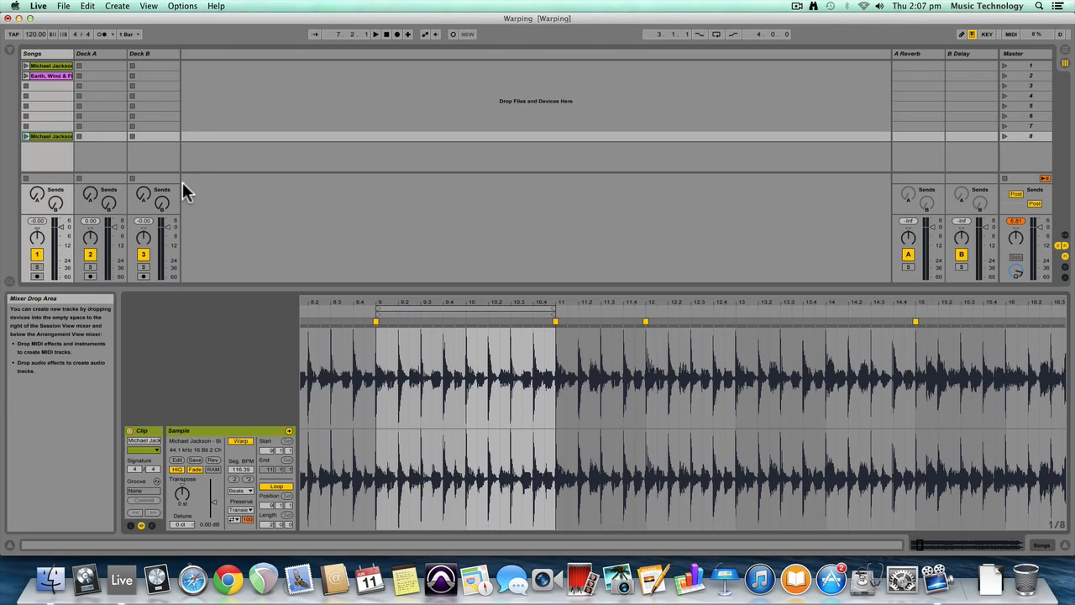
click(26, 66)
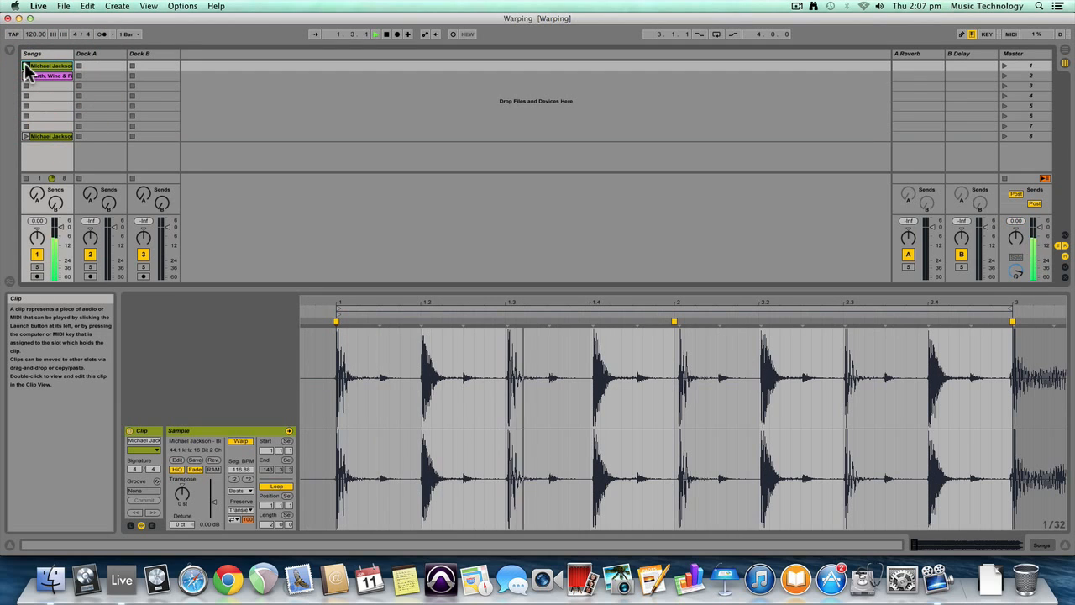
click(27, 137)
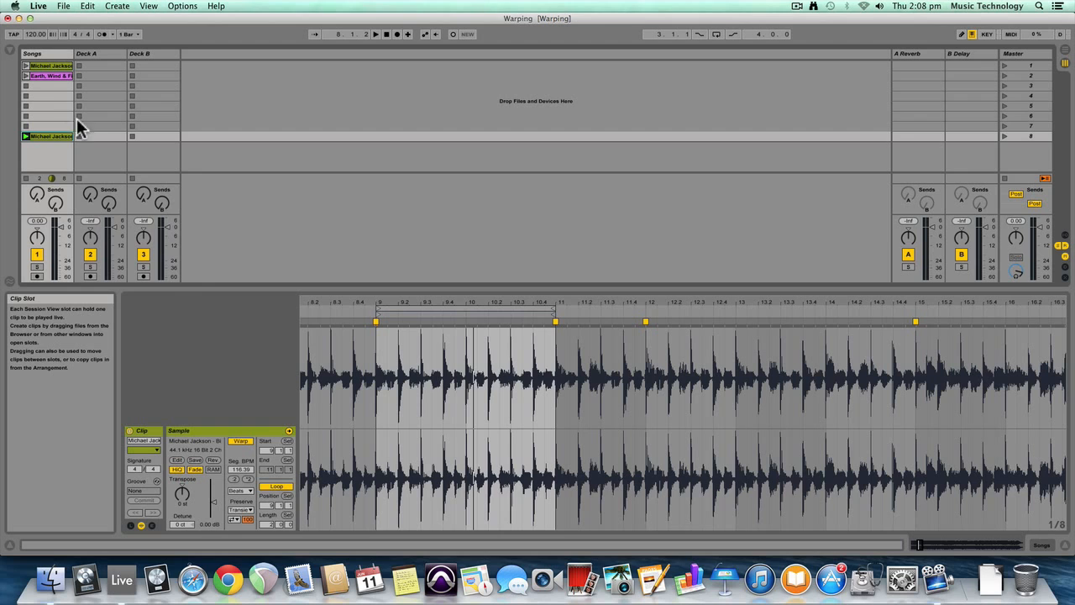
Move the Earth, Wind & Fire clip to slot 3 and the second Billie Jean loop to slot 2 of the Songs track
drag(44, 76, 52, 88)
drag(42, 136, 45, 78)
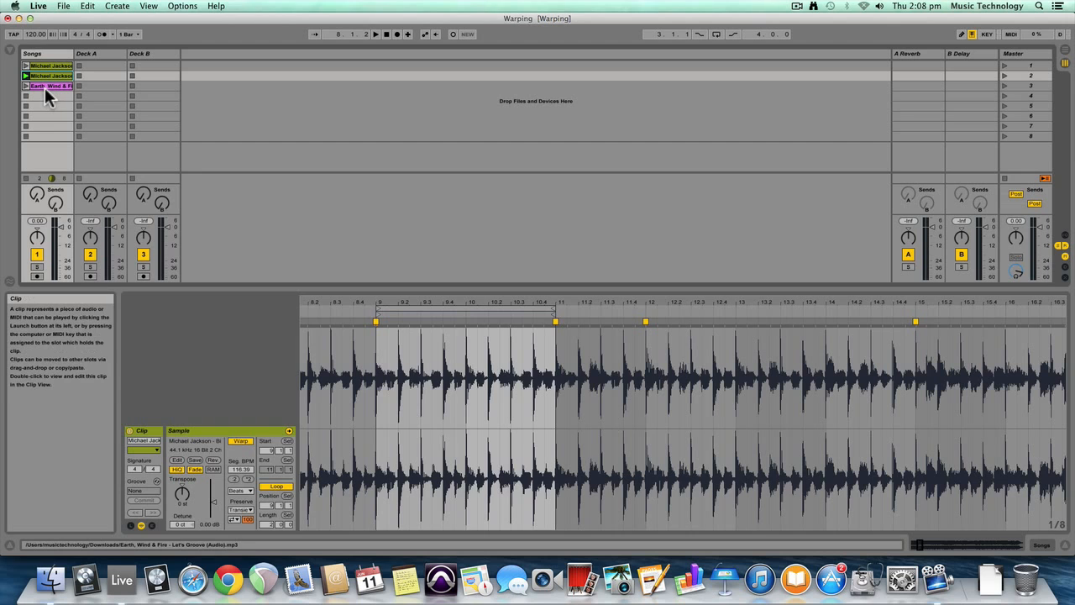
Play the Earth, Wind & Fire clip and check its opening bars from the 1.1.1 warp marker
click(26, 86)
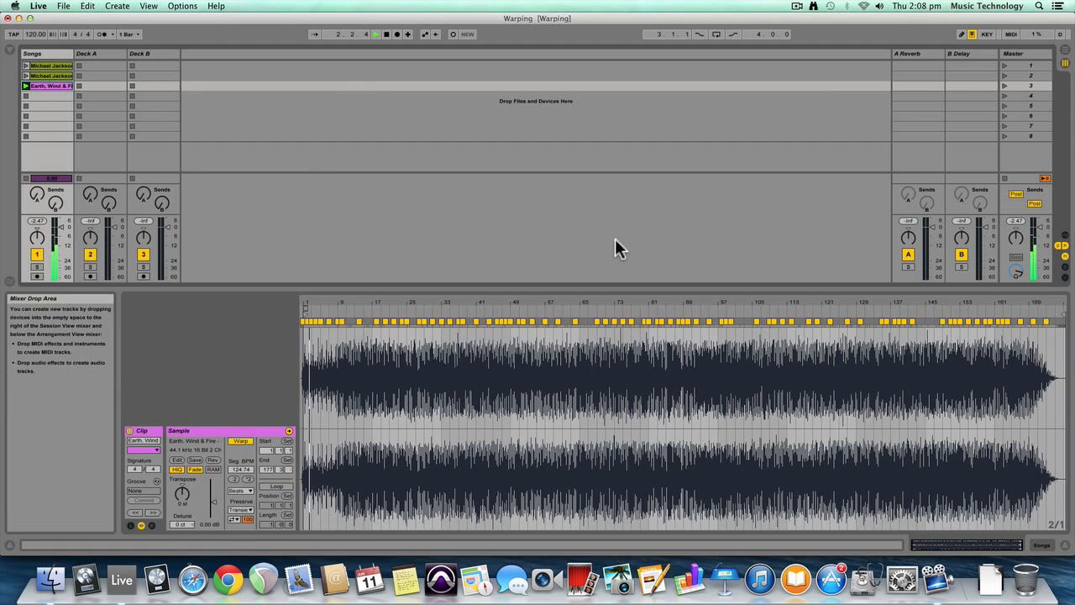
key(space)
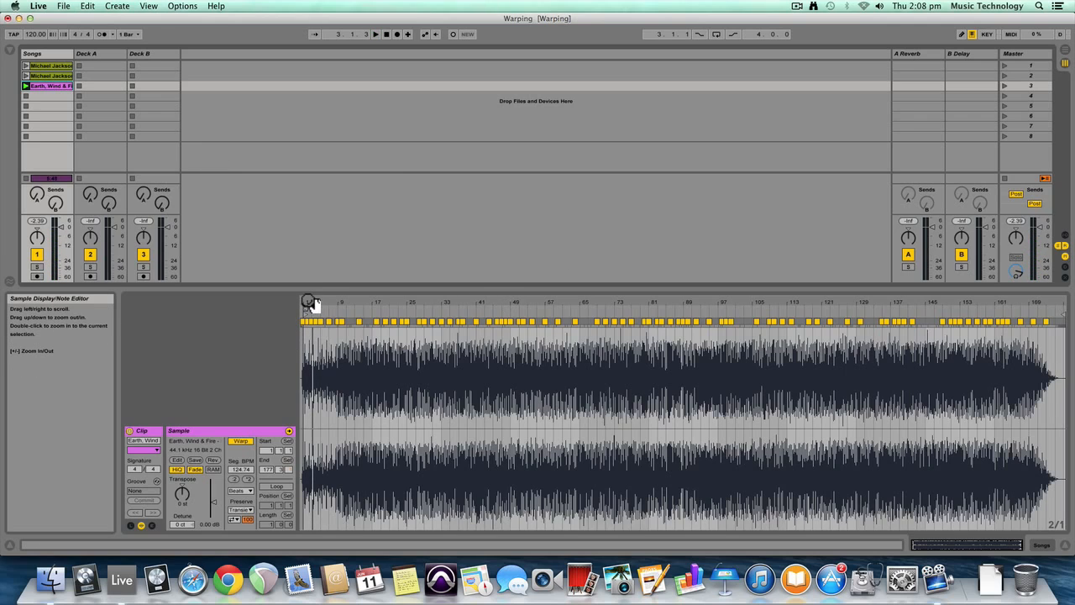
mouse_move(309, 303)
mouse_down()
mouse_move(323, 403)
mouse_move(312, 286)
mouse_up()
key(space)
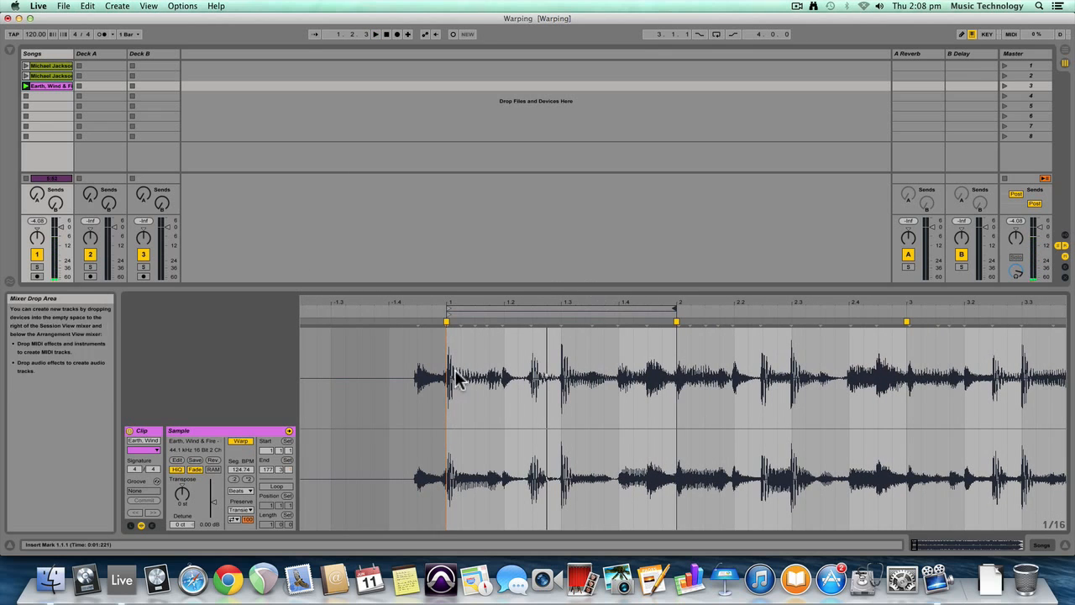
drag(451, 302, 360, 301)
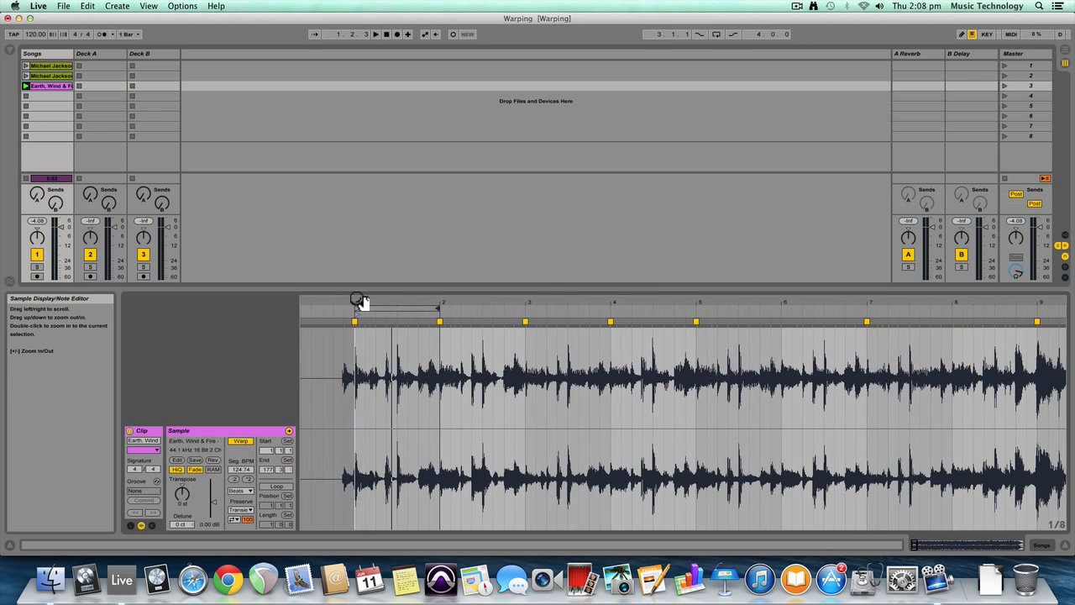
key(space)
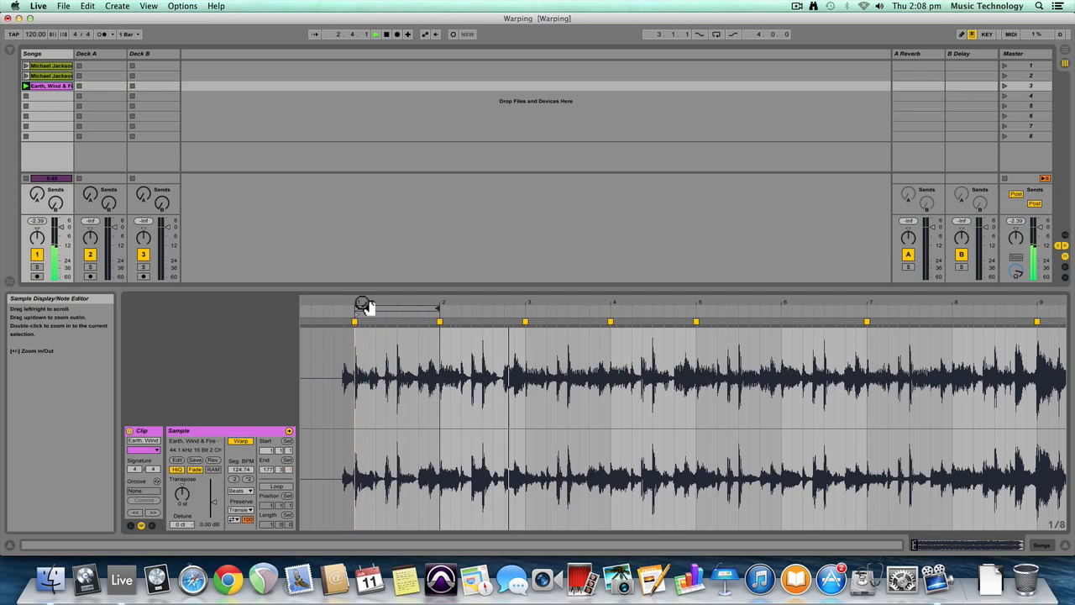
key(space)
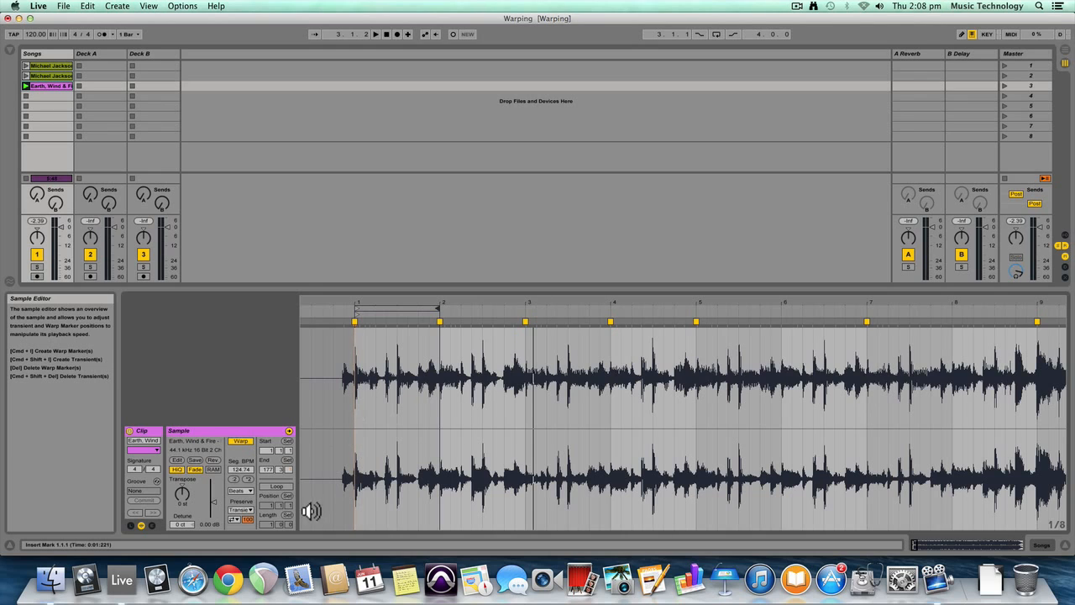
Turn on looping for the Earth, Wind & Fire clip with a length of 2 bars from 1.1.1, and launch it
click(277, 487)
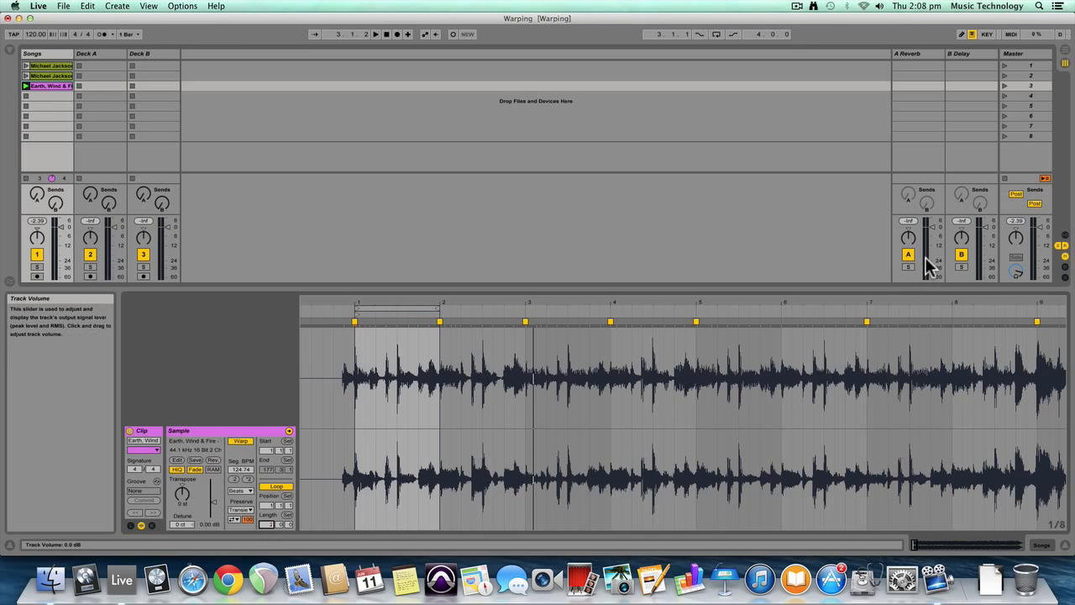
text(2)
key(Return)
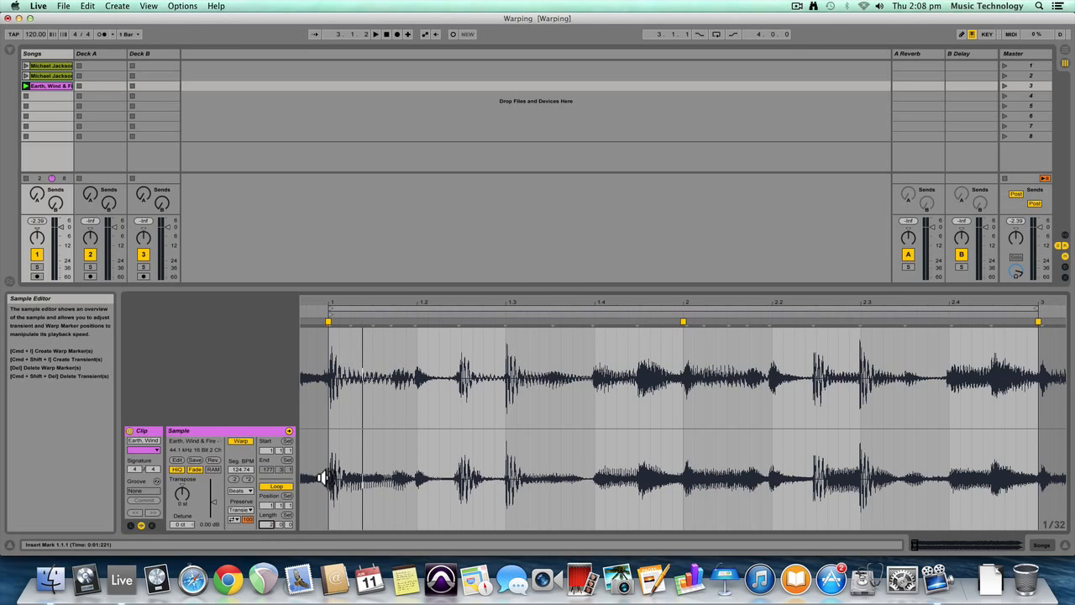
click(26, 86)
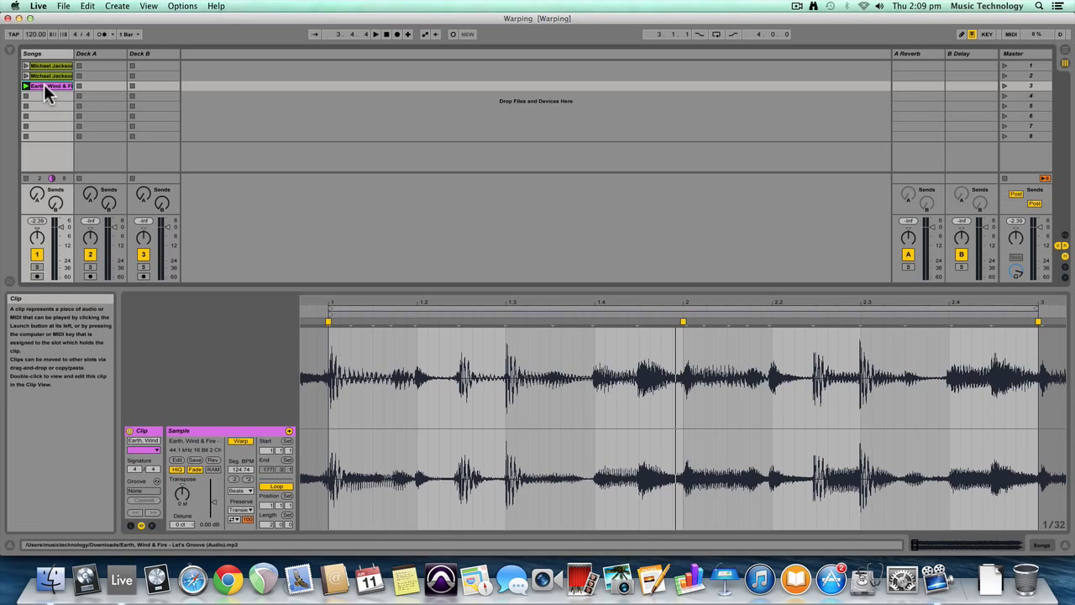
Move the Earth, Wind & Fire clip to Deck B slot 2 and the two Billie Jean loops to Deck A slots 1 and 3
drag(44, 84, 156, 75)
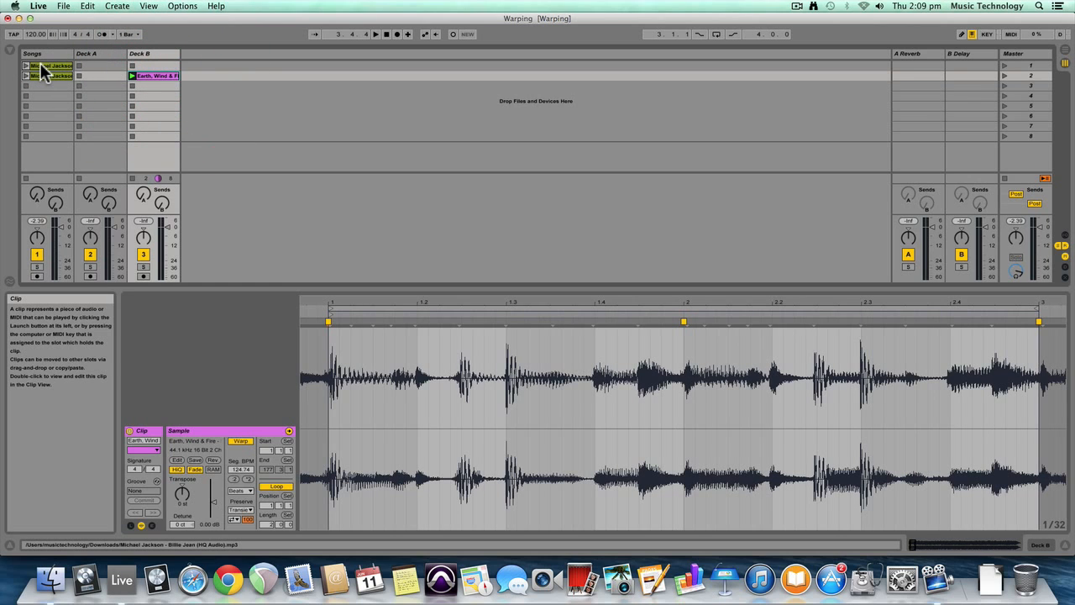
drag(41, 67, 94, 86)
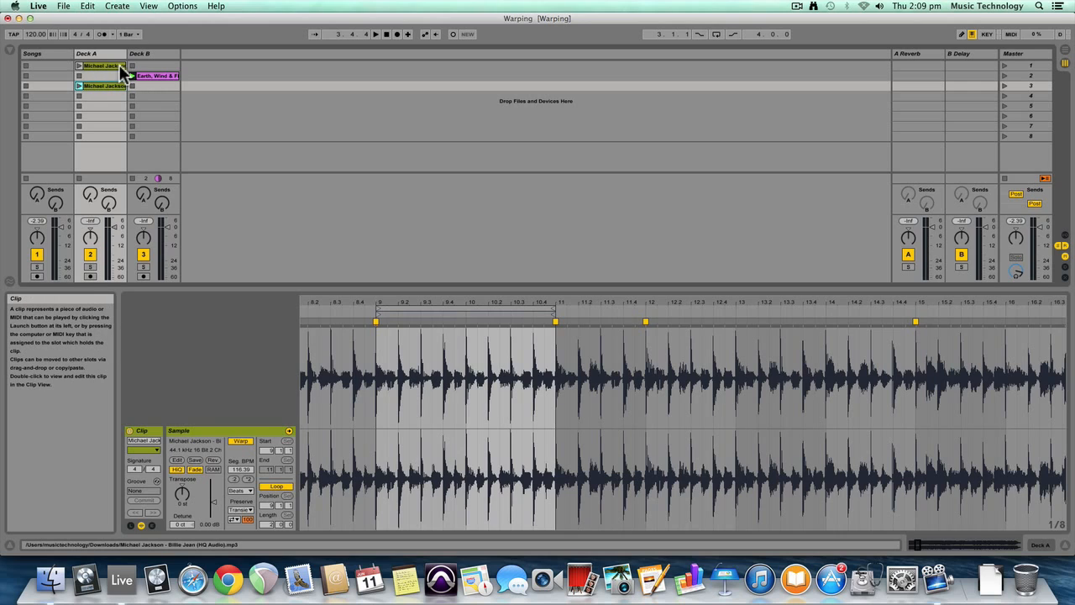
click(132, 75)
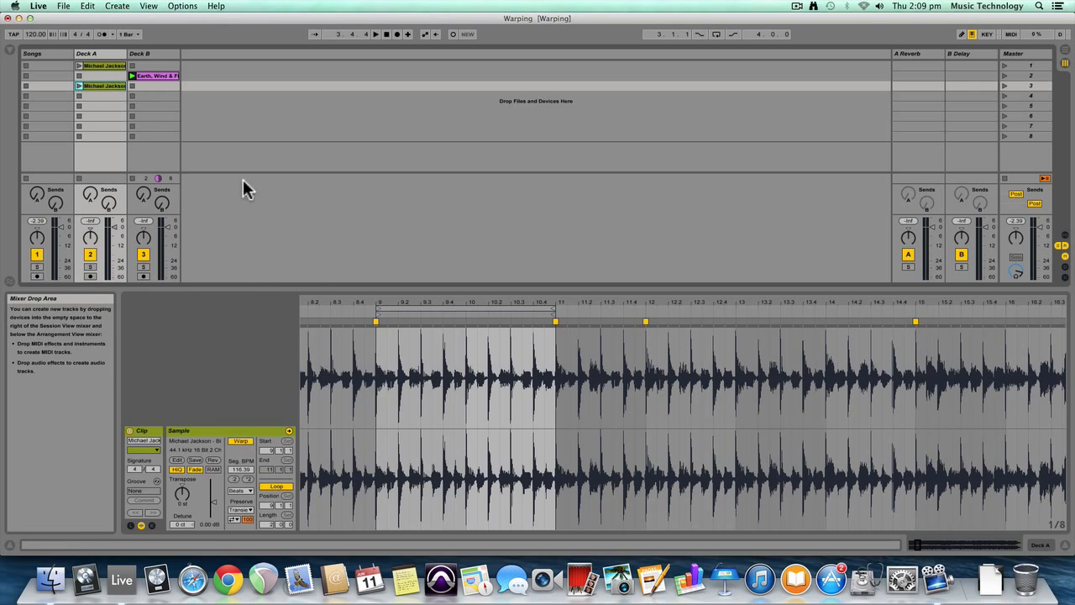
Show the crossfader section and assign Deck A to crossfade side A and Deck B to side B
click(149, 7)
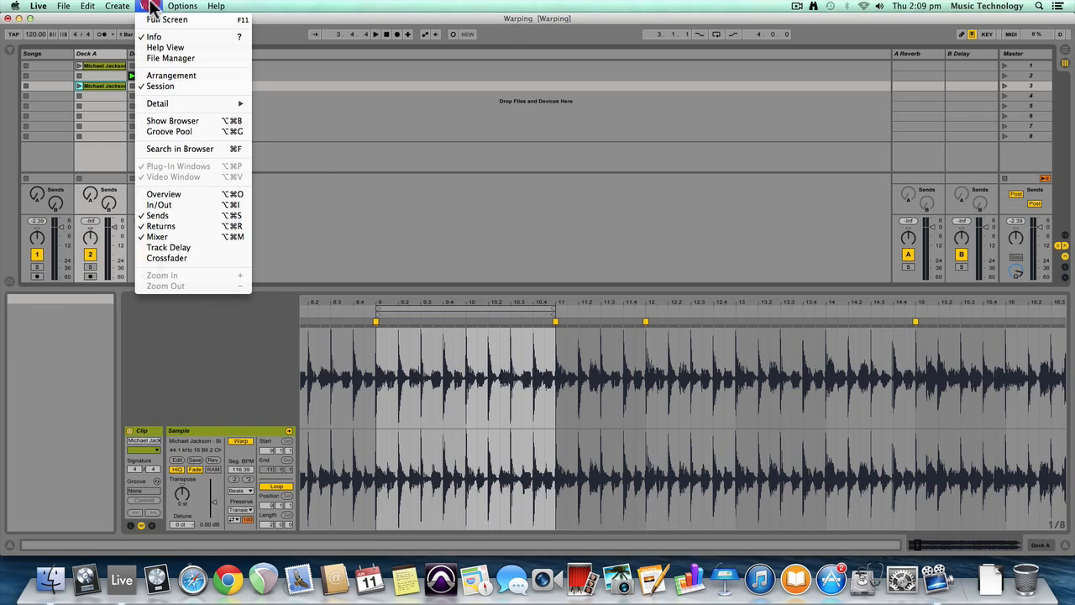
click(198, 258)
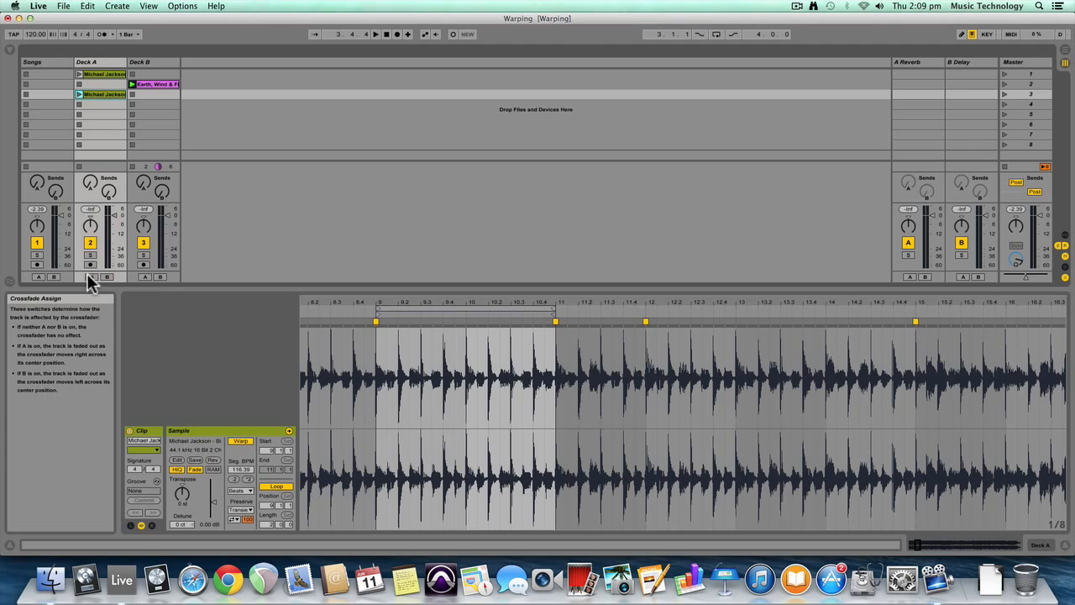
click(92, 275)
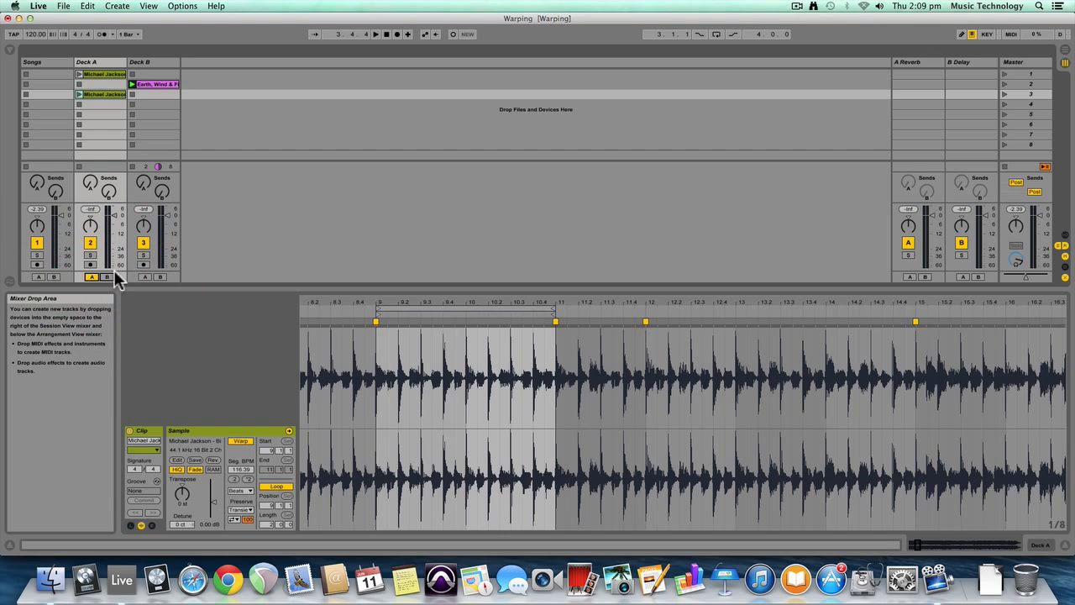
click(159, 277)
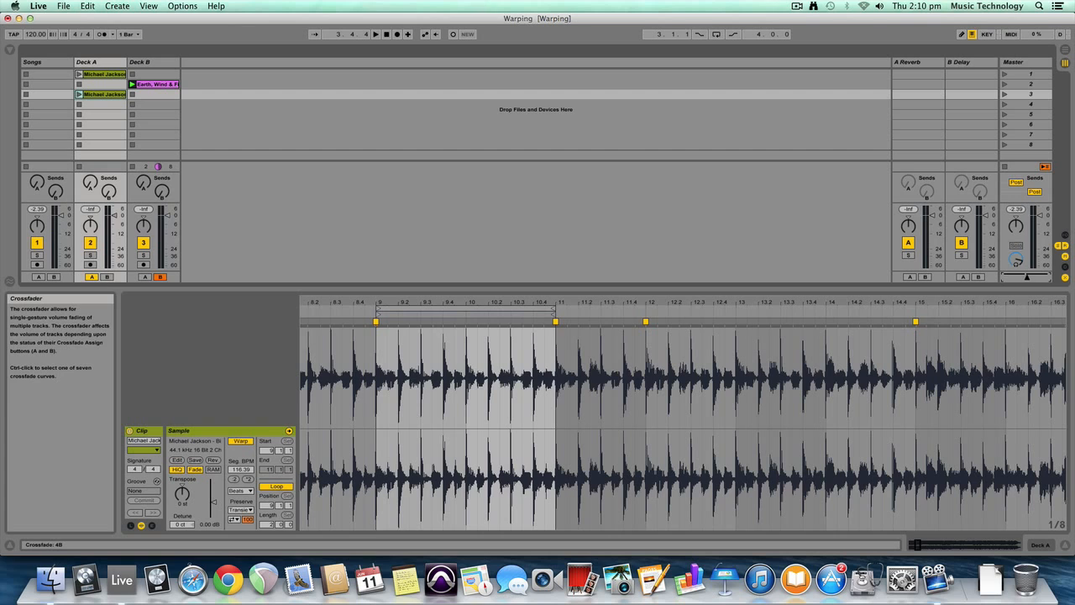
Launch the first Billie Jean loop with the crossfader fully on A, and mix into the relaunched Earth, Wind & Fire loop on B
click(79, 74)
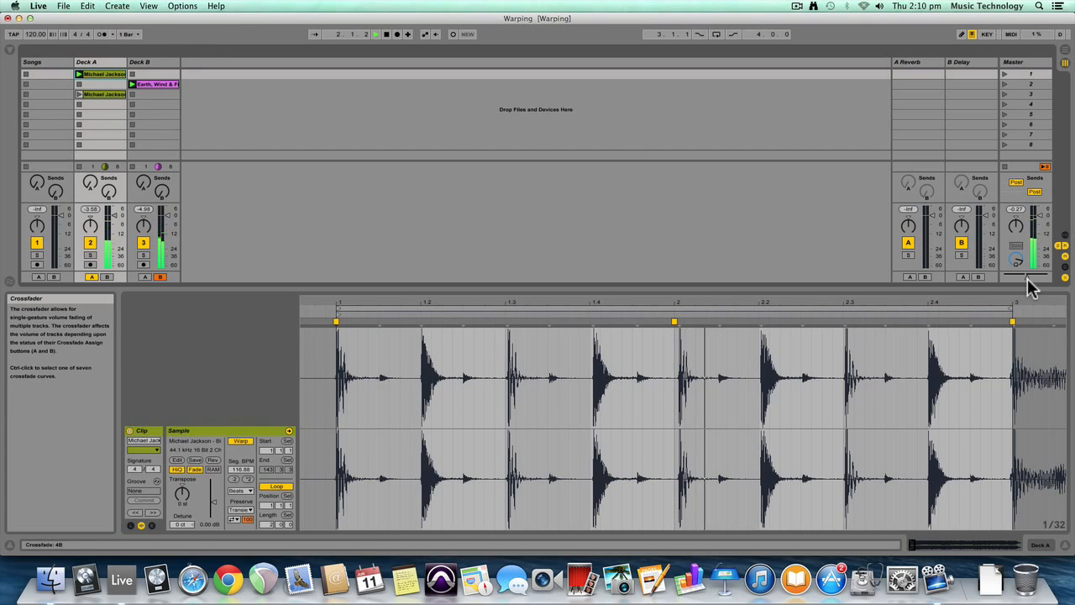
drag(1027, 277, 1002, 276)
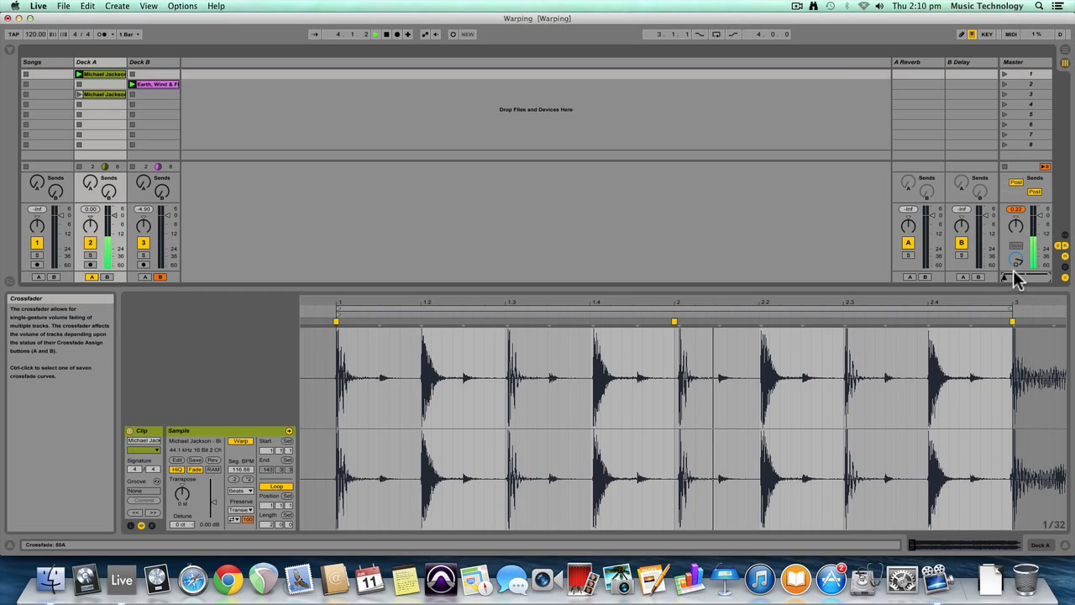
click(131, 85)
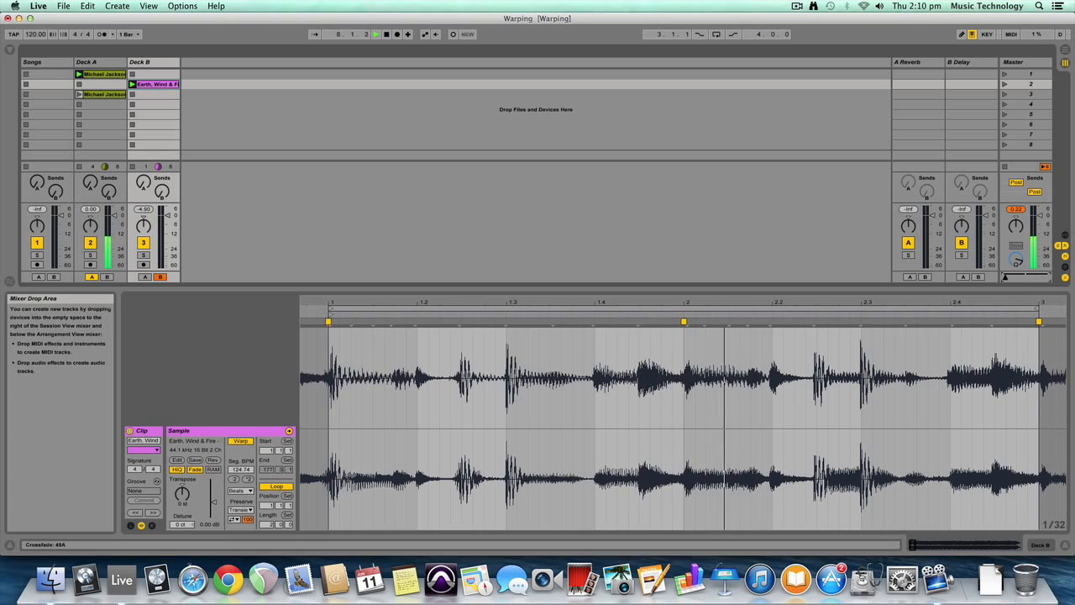
drag(1005, 278, 1045, 278)
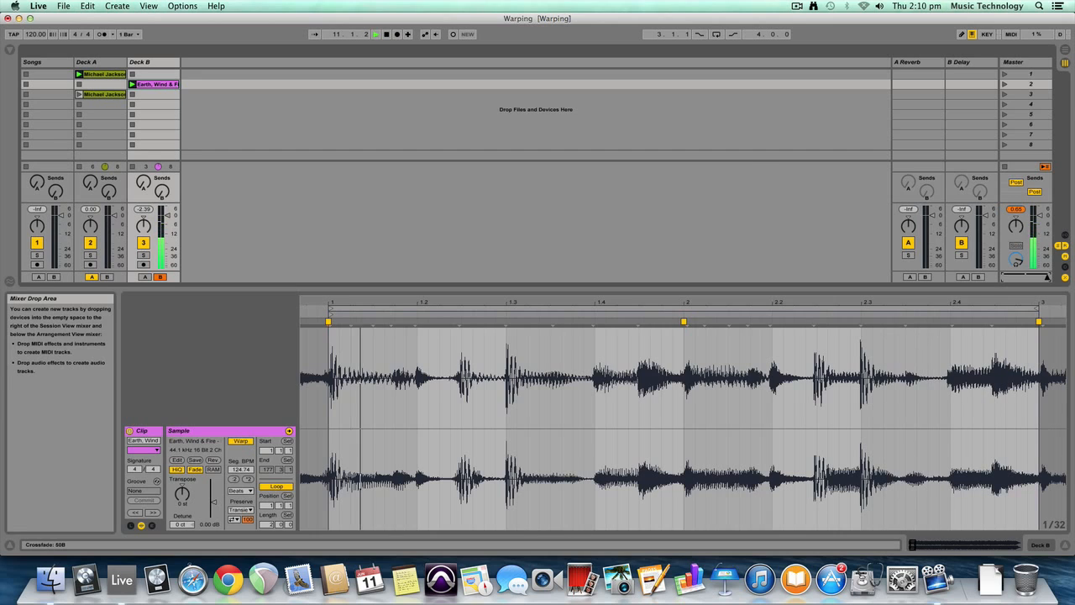
Launch the second Billie Jean loop in Deck A slot 3 and crossfade fully back to side A
click(78, 95)
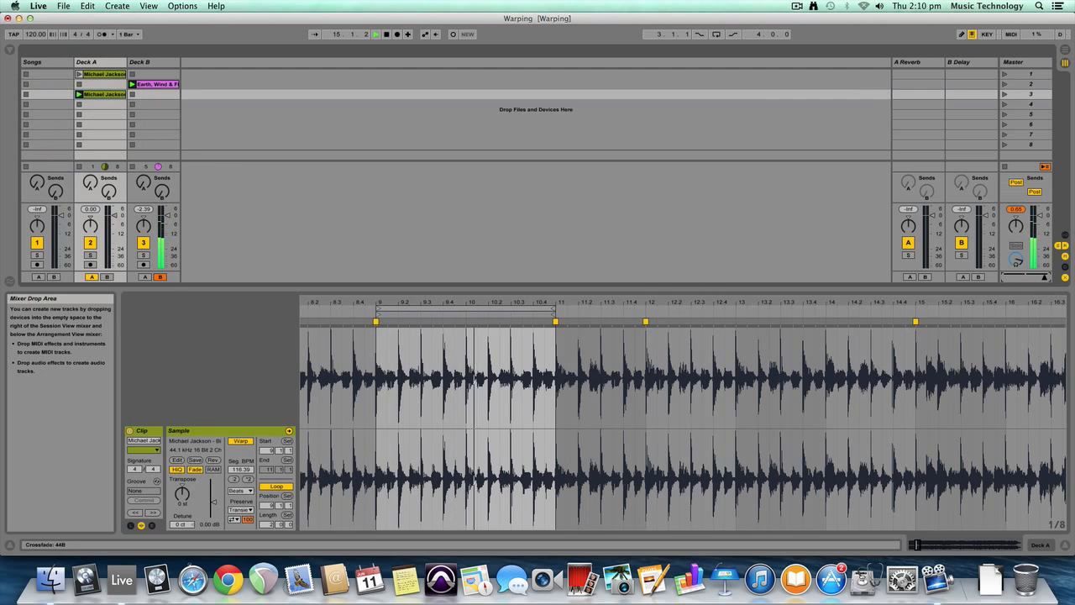
drag(1042, 277, 1002, 276)
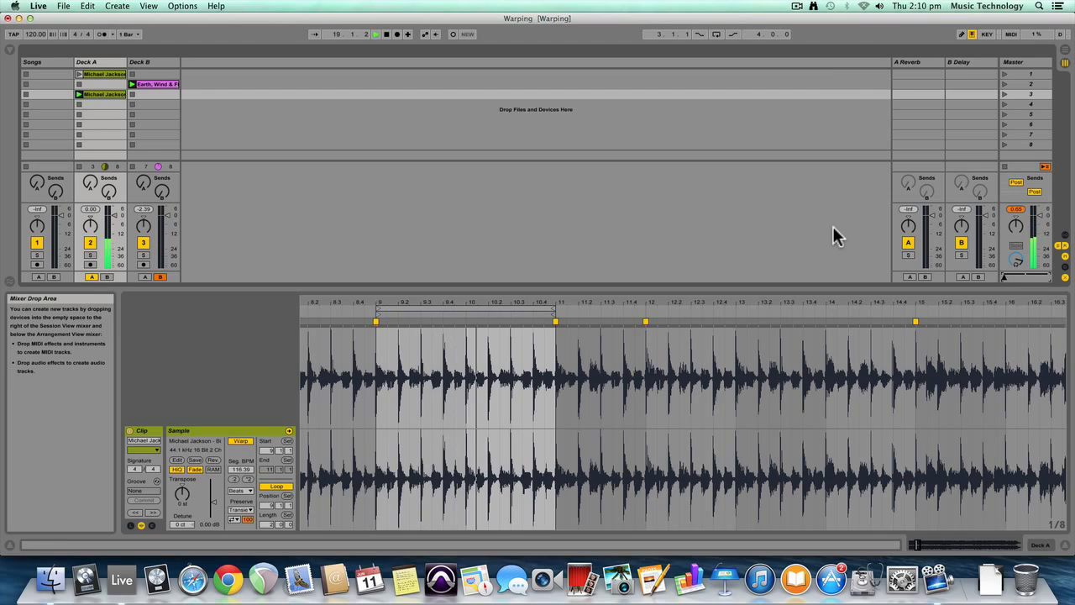